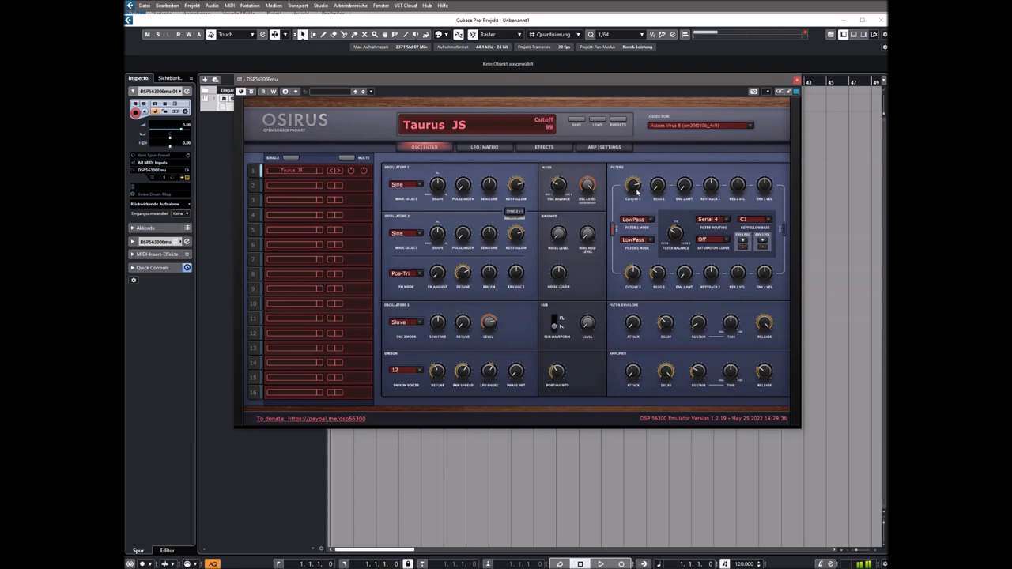
Raise oscillator 2's FM amount on the Taurus JS patch and turn the noise level down
left_click_drag(437, 273, 442, 220)
left_click_drag(437, 273, 445, 222)
left_click_drag(559, 235, 565, 296)
Set the suboscillator shape to Square and raise the suboscillator level
mouse_move(590, 314)
left_click(556, 322)
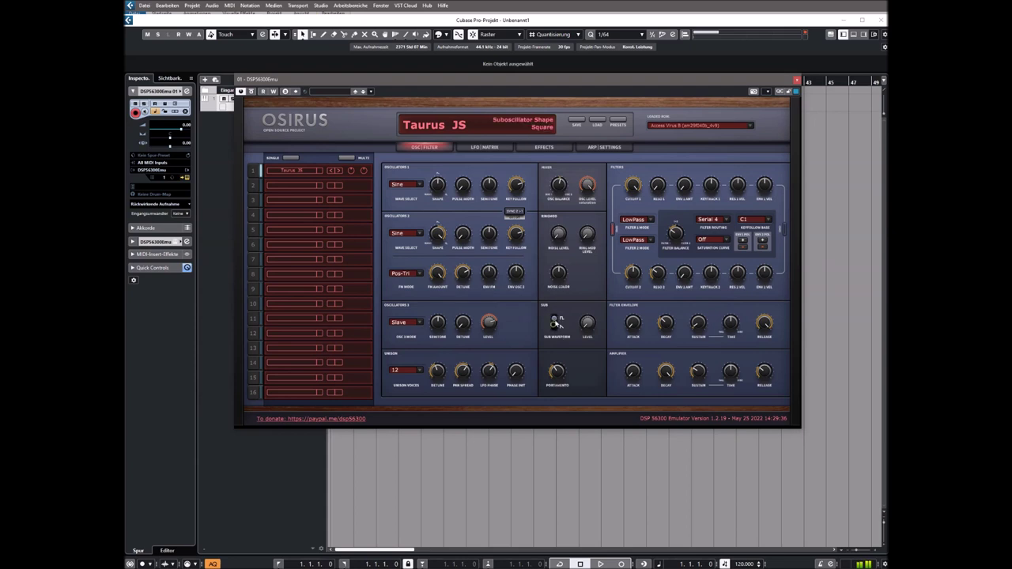
left_click_drag(589, 325, 585, 300)
Advance part 1 through the OvertoneJS patch to CalliopeJS
left_click(340, 172)
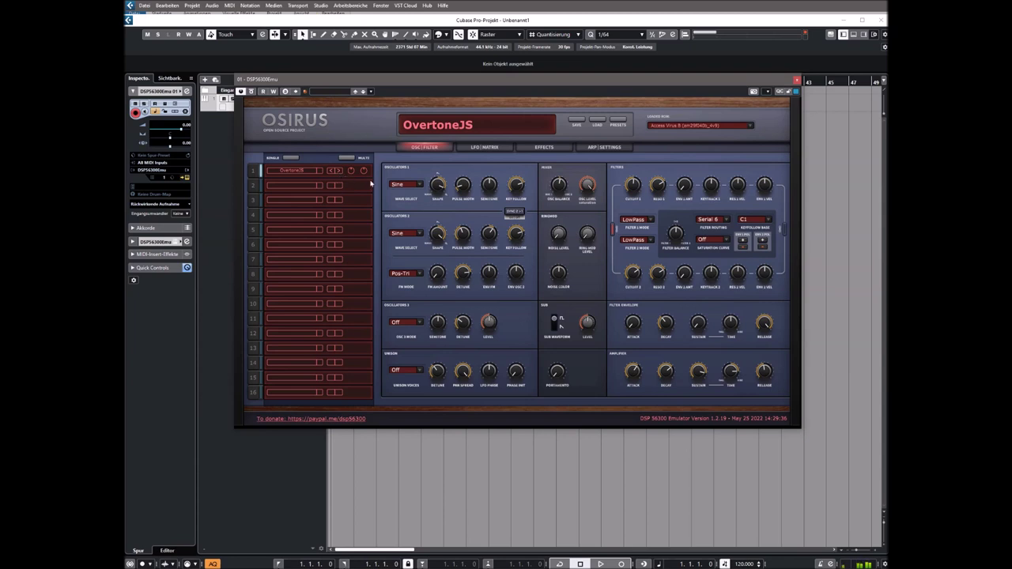
mouse_move(630, 282)
mouse_move(658, 183)
left_click(338, 171)
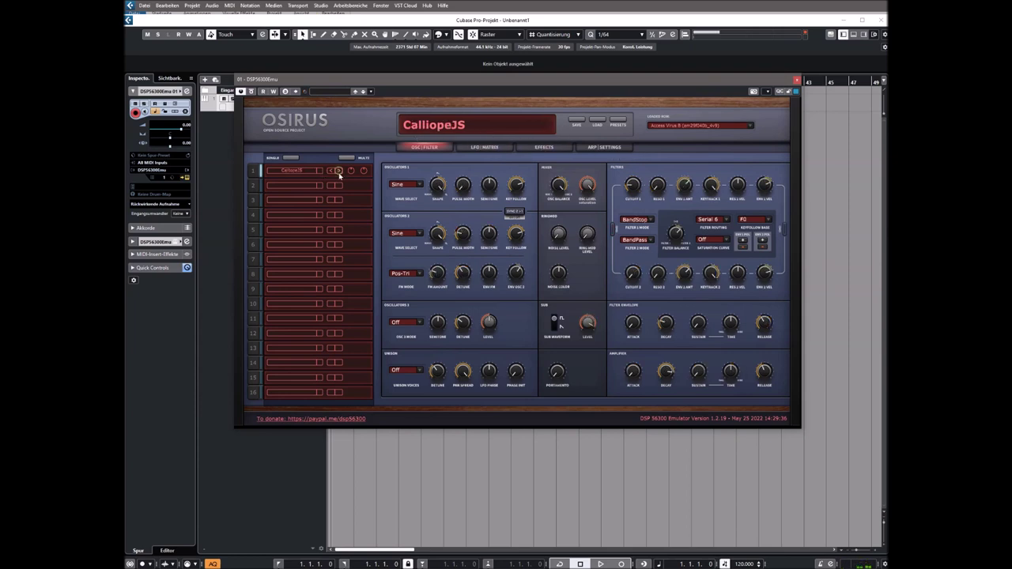
In CalliopeJS's effects, set the delay/reverb mode to Off and the phaser to 1 stage
left_click(545, 147)
left_click(620, 187)
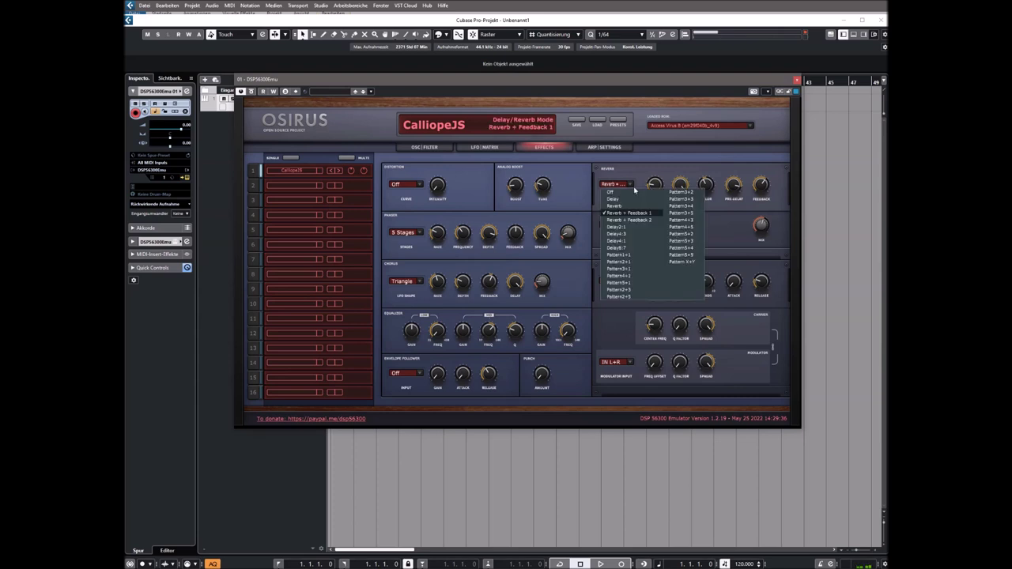
left_click(632, 213)
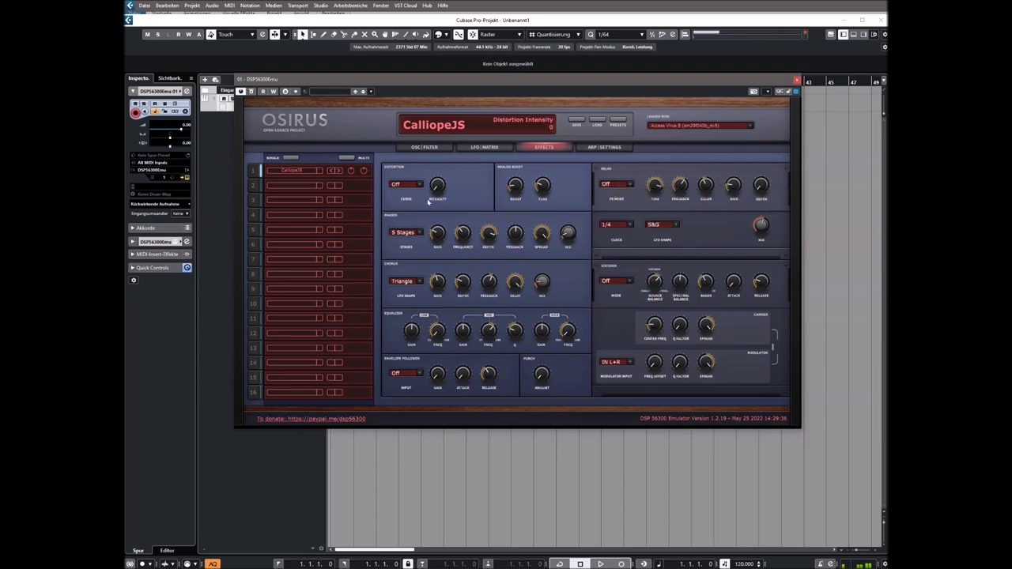
left_click(407, 233)
left_click(419, 235)
Set CalliopeJS's unison voices to 5 and raise the filter 1 cutoff to 62
left_click(425, 147)
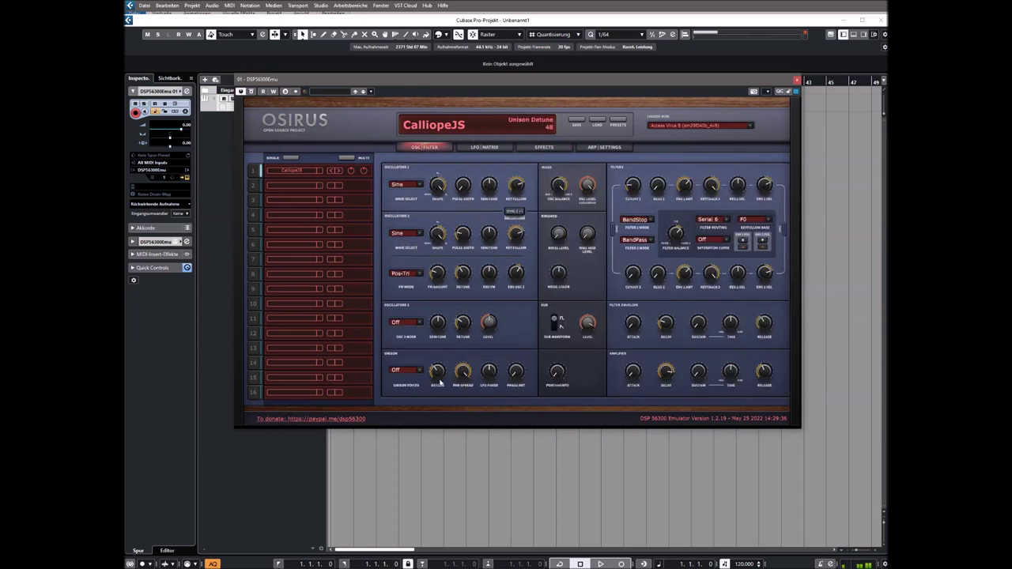
left_click(403, 370)
left_click(403, 409)
mouse_move(633, 182)
scroll(632, 176, "up", 2)
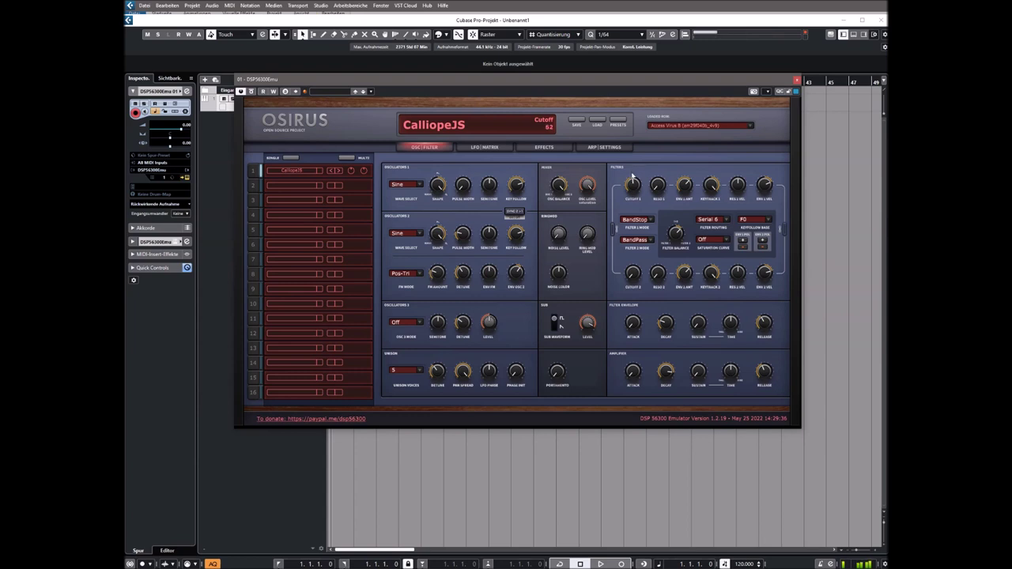
Set CalliopeJS's phaser to 4 stages with a rate of 119 and a higher mix
left_click(548, 149)
mouse_move(429, 235)
left_click(420, 233)
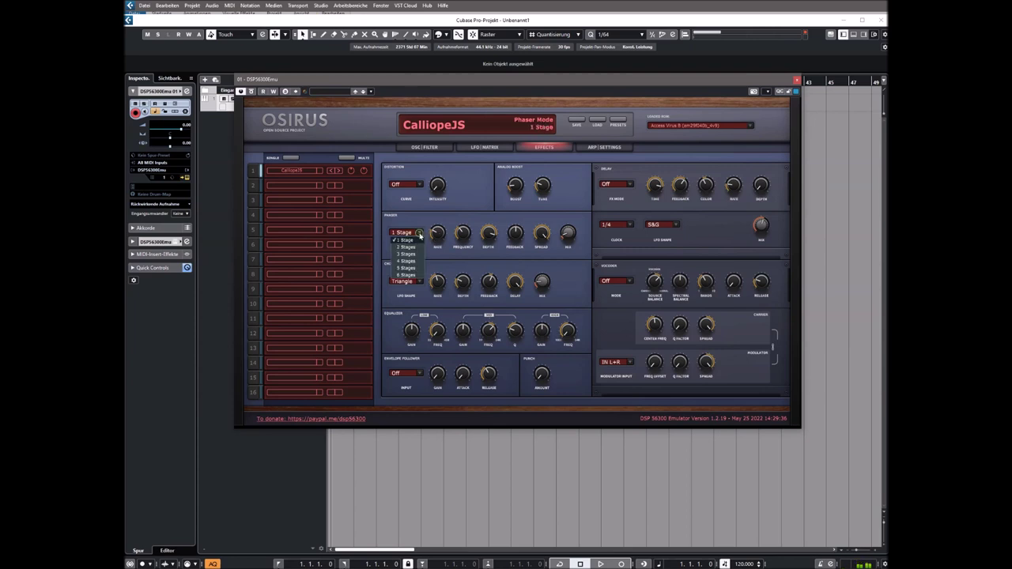
left_click(407, 261)
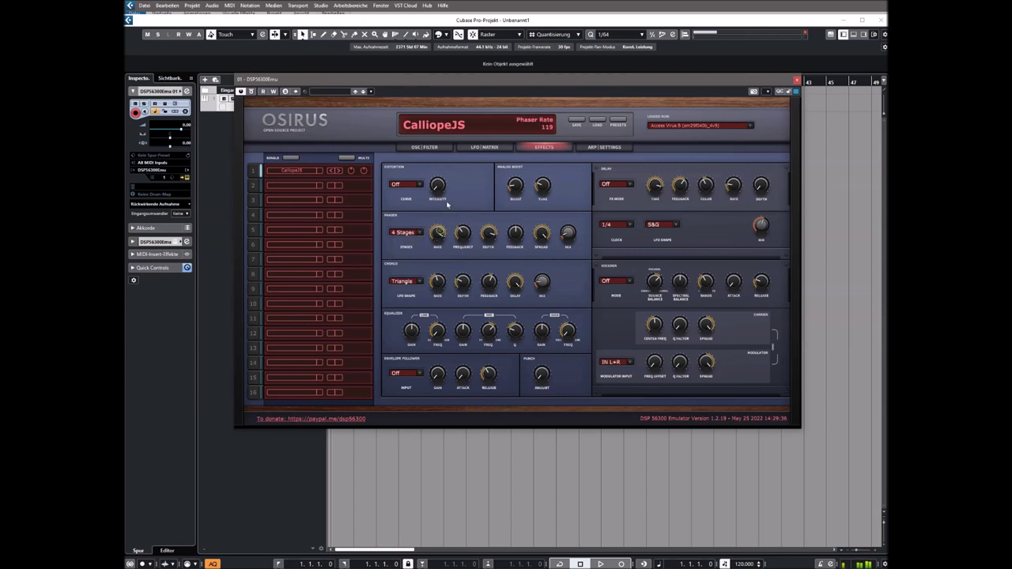
left_click_drag(568, 233, 574, 203)
Choose a distortion curve for CalliopeJS and adjust the distortion intensity
left_click(405, 184)
left_click(405, 207)
left_click_drag(437, 185, 439, 200)
Advance to the HarmonixJS patch, lowering its reverb feedback and setting the effect send to 42
left_click(338, 172)
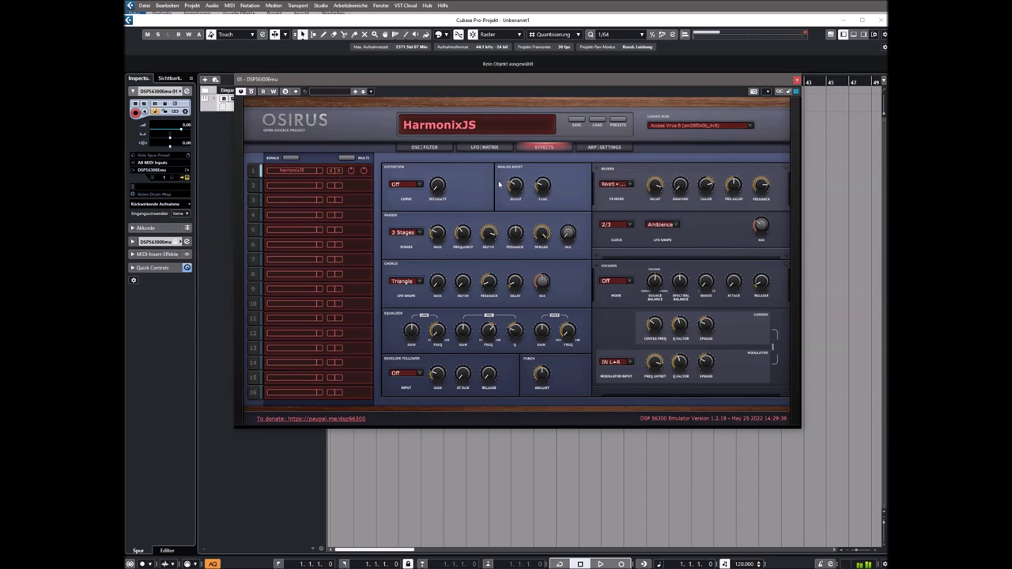
left_click_drag(761, 185, 765, 253)
mouse_move(761, 230)
left_click_drag(762, 230, 765, 225)
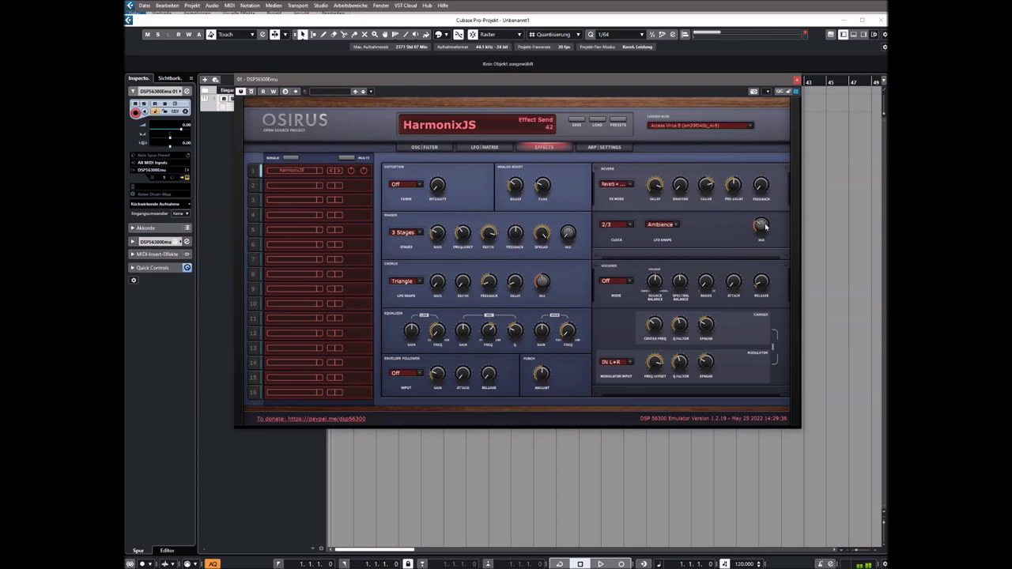
Step part 1 through Outland JS and Animate JS, and load 7thHeavnJS from Bank A
left_click(339, 171)
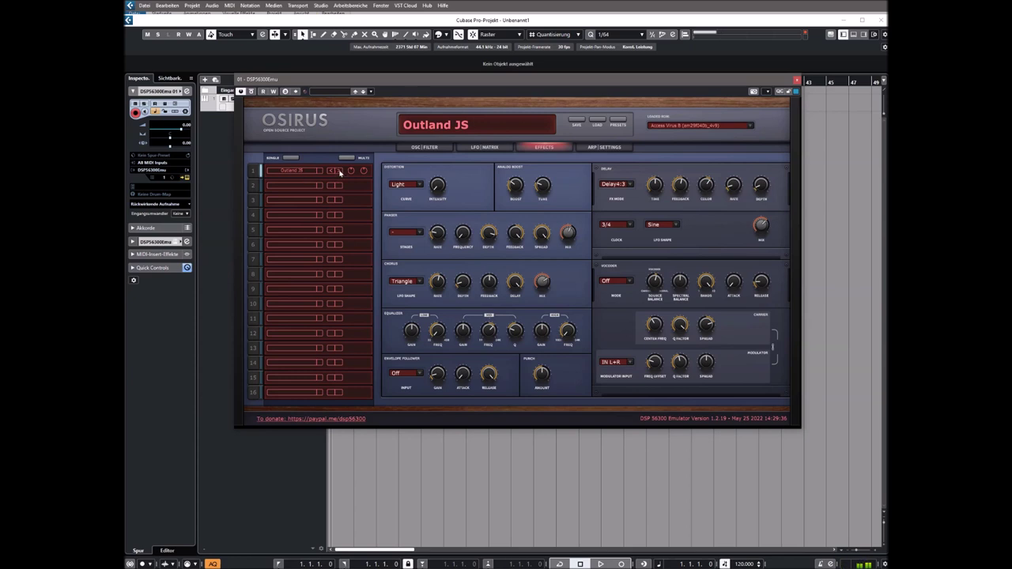
left_click(340, 171)
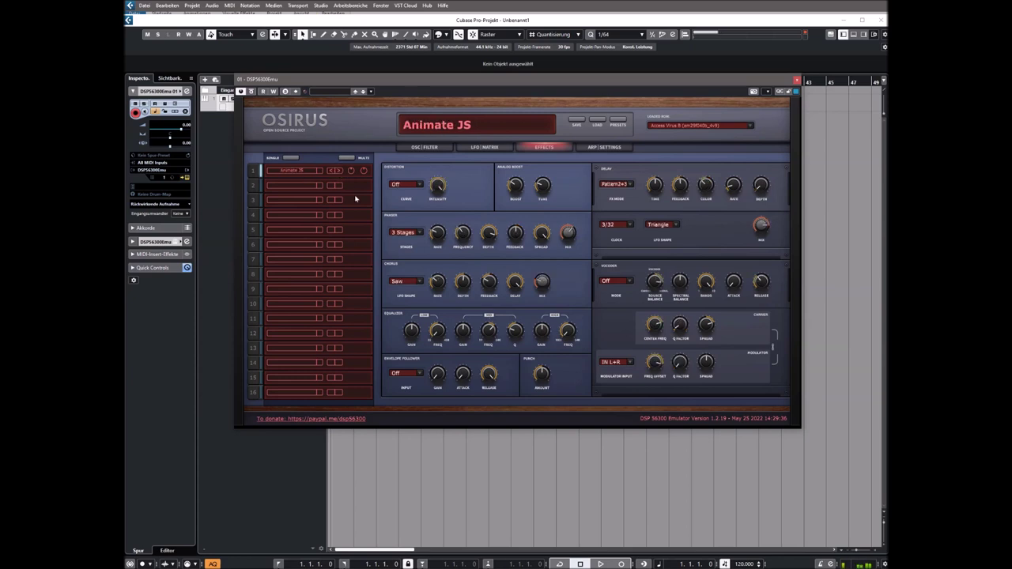
left_click(300, 172)
mouse_move(324, 177)
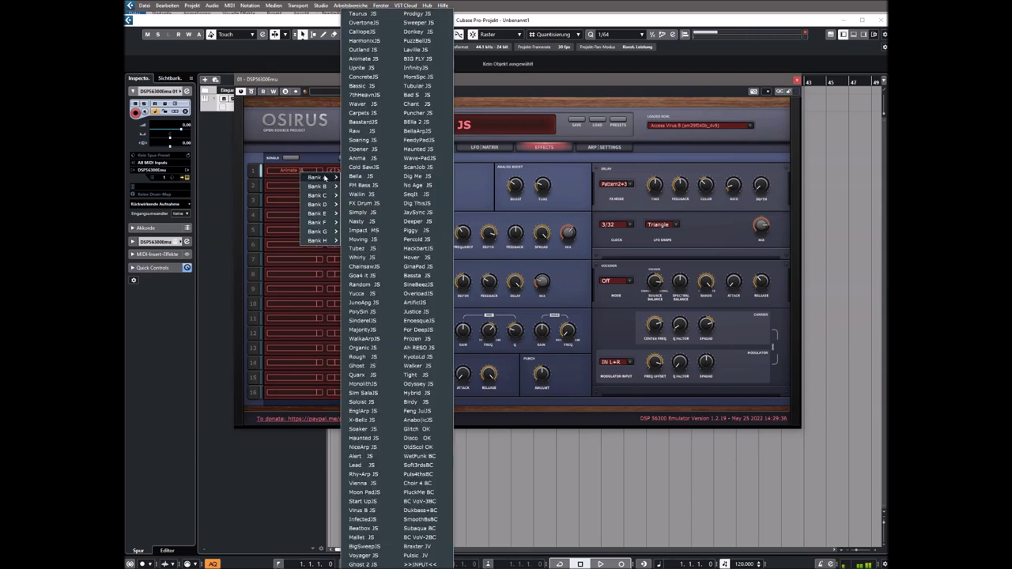
left_click(366, 96)
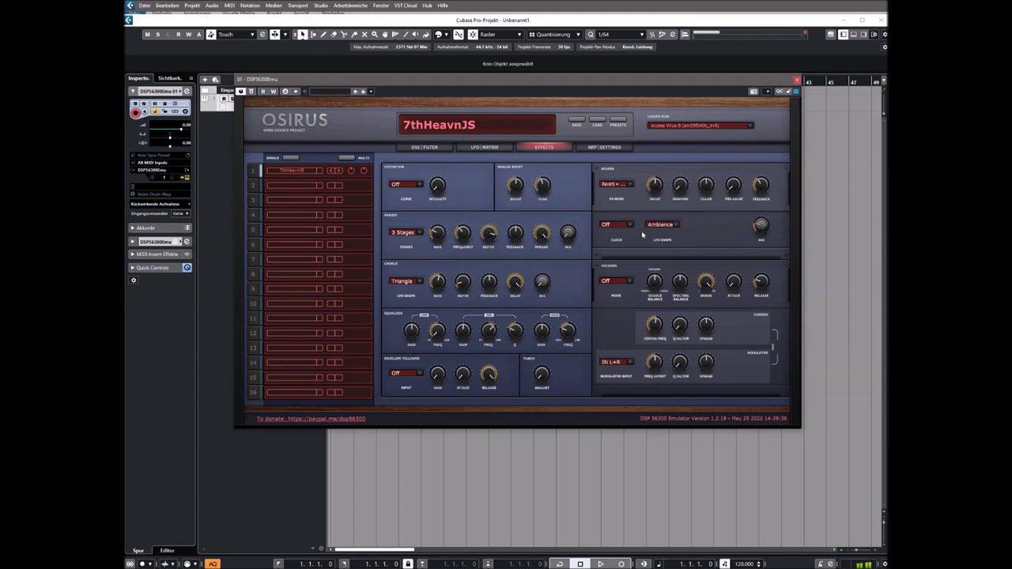
Sweep the filter 1 cutoff of the 7thHeavnJS patch upward
left_click(424, 147)
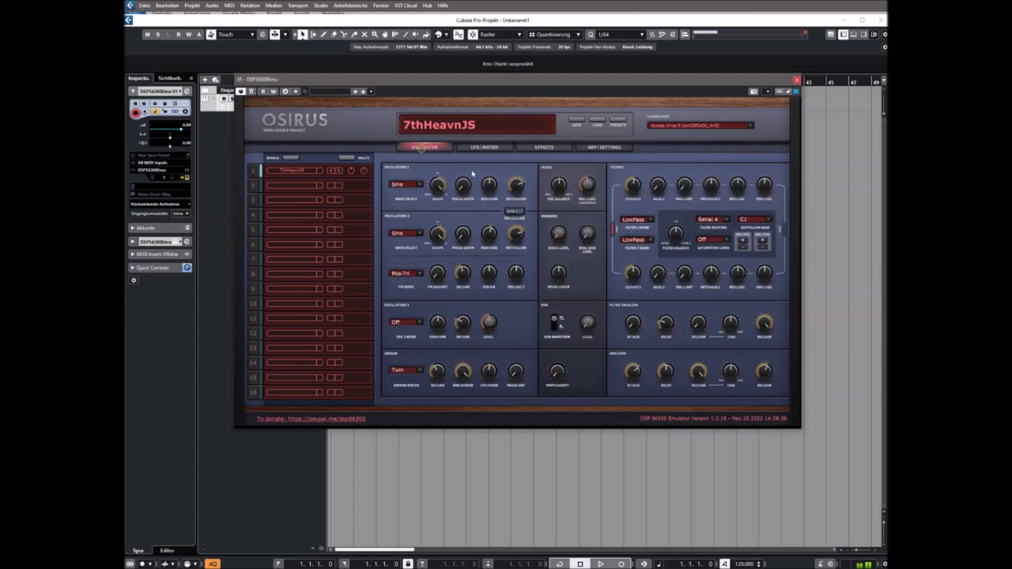
mouse_move(634, 188)
left_mouse_down()
mouse_move(643, 183)
mouse_move(635, 191)
left_mouse_up()
scroll(636, 187, "up", 6)
scroll(637, 187, "up", 4)
scroll(638, 185, "up", 7)
scroll(639, 268, "up", 5)
left_click(583, 188)
Advance to the Waver JS patch and set its unison voices to 4
left_click(336, 171)
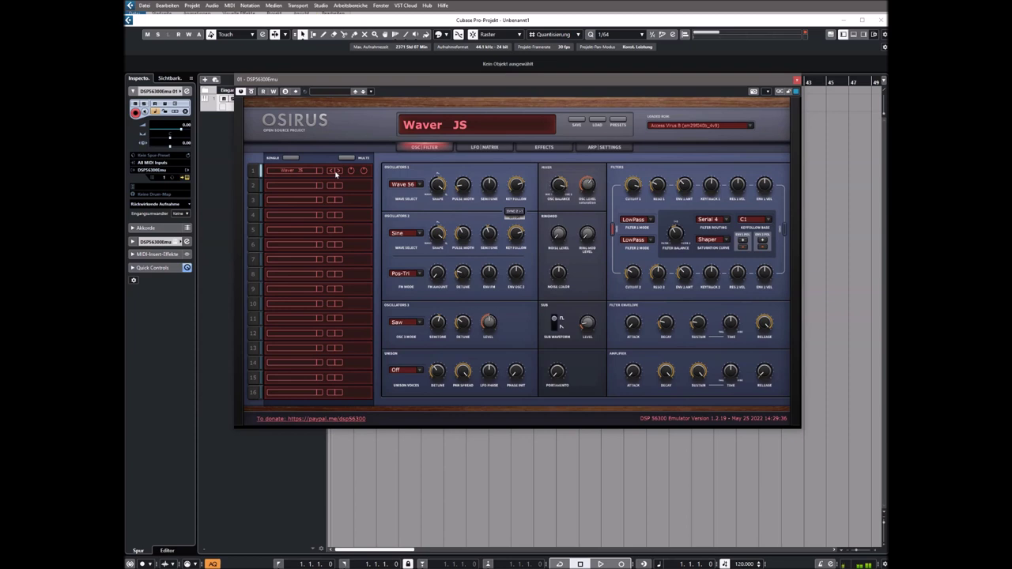
left_click(405, 370)
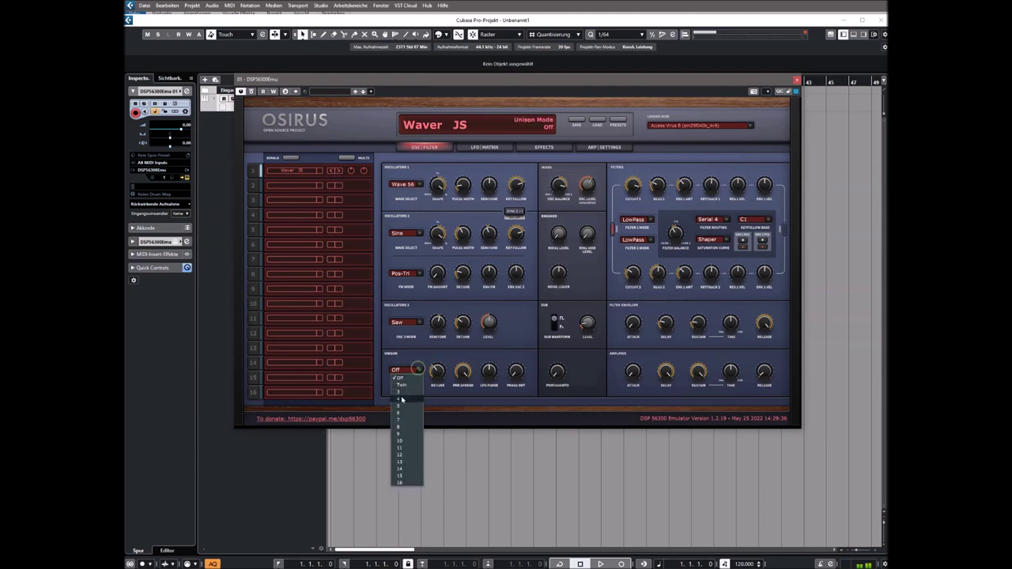
left_click(401, 400)
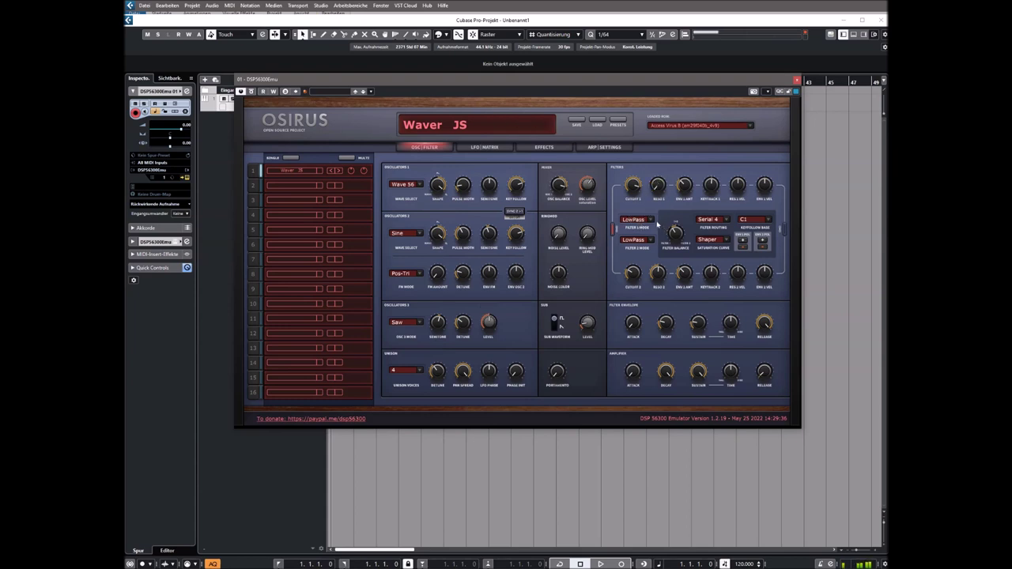
Raise Waver JS's filter 1 resonance and noise level, and adjust the suboscillator level
left_click_drag(660, 194, 662, 177)
left_click_drag(559, 234, 559, 226)
left_click_drag(587, 324, 582, 330)
Load FM Bass JS and after it Organic JS from Bank A into part 1
left_click(303, 172)
mouse_move(326, 176)
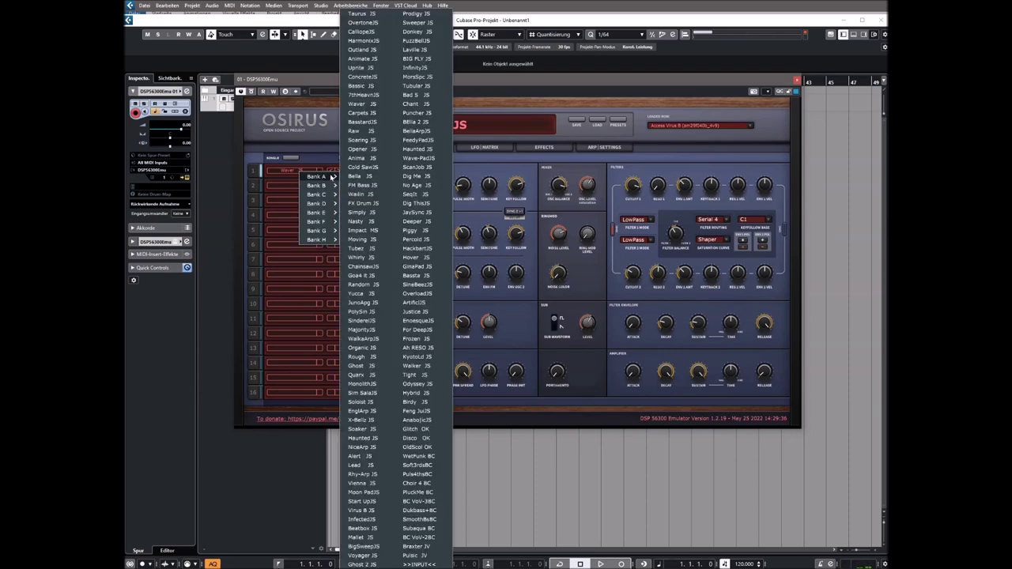
left_click(364, 186)
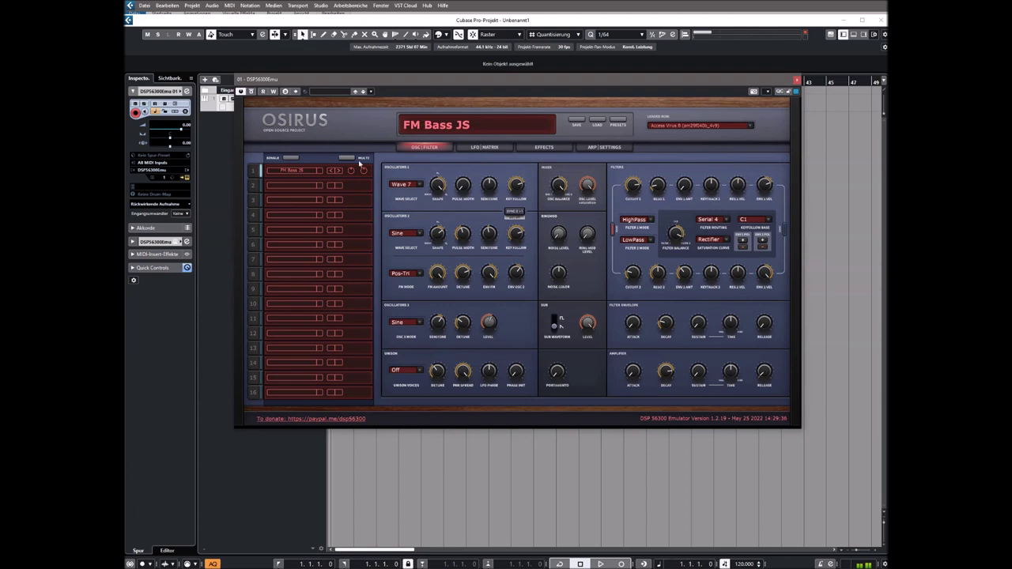
left_click(321, 172)
mouse_move(324, 177)
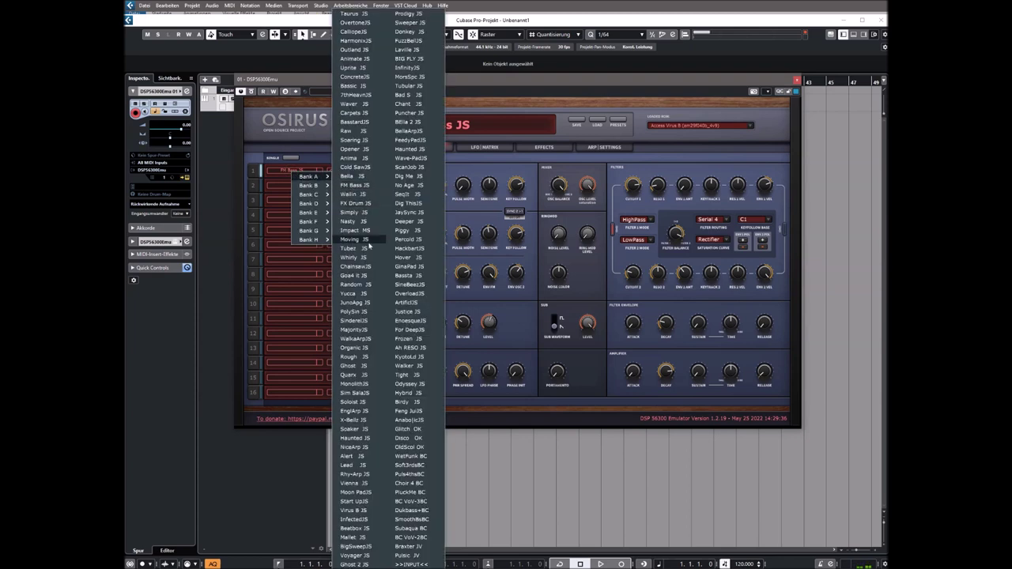
left_click(353, 348)
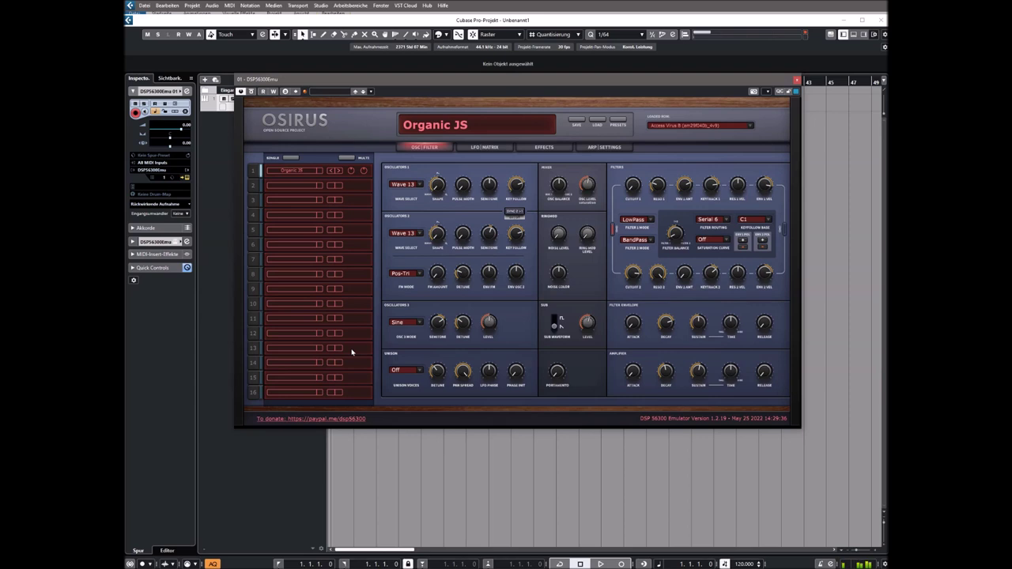
left_click(405, 413)
Load the BellaArpJS patch from Bank A into part 1
left_click(299, 171)
mouse_move(320, 176)
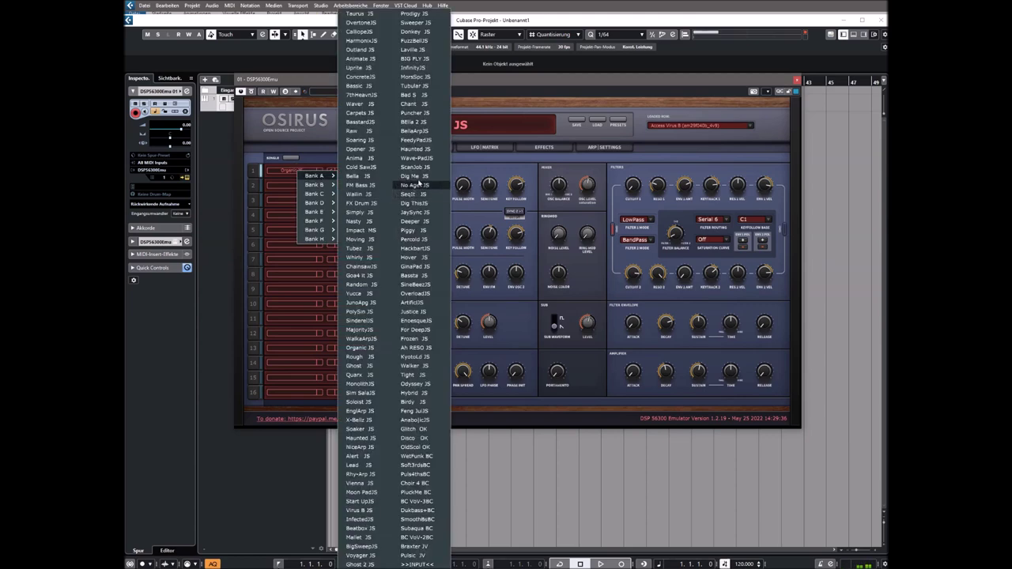
left_click(415, 132)
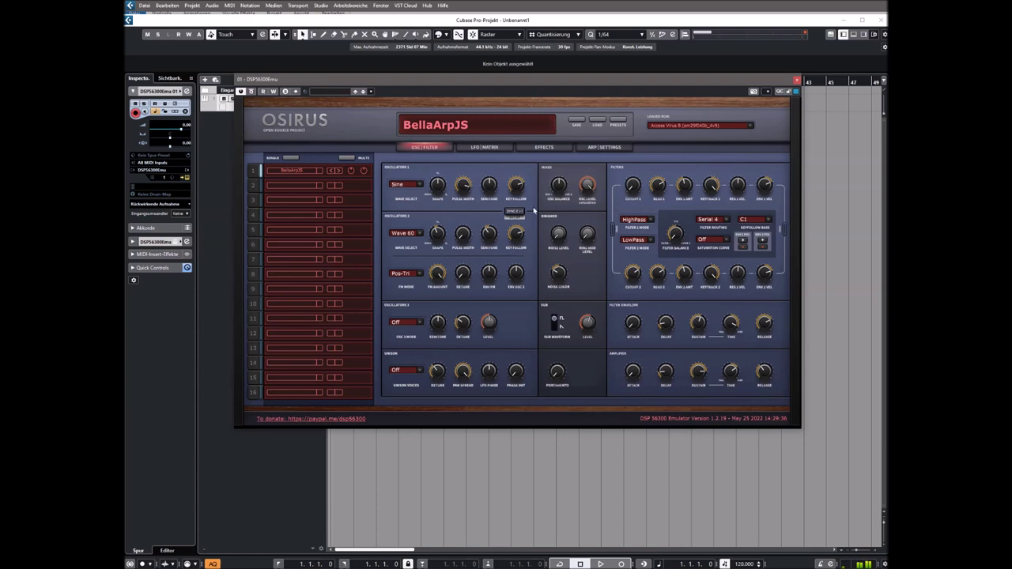
Set BellaArpJS's oscillator 1 to Wave 6, oscillator 2 to Wave 4 and the FM mode to In R
mouse_move(637, 184)
left_click(405, 185)
left_click(419, 207)
left_click(405, 233)
left_click(408, 263)
mouse_move(443, 222)
left_click(405, 273)
left_click(401, 320)
Set BellaArpJS's filter 1 cutoff to 59 and its filter 1 mode to Analog 1P
mouse_move(637, 180)
left_click_drag(637, 179, 639, 194)
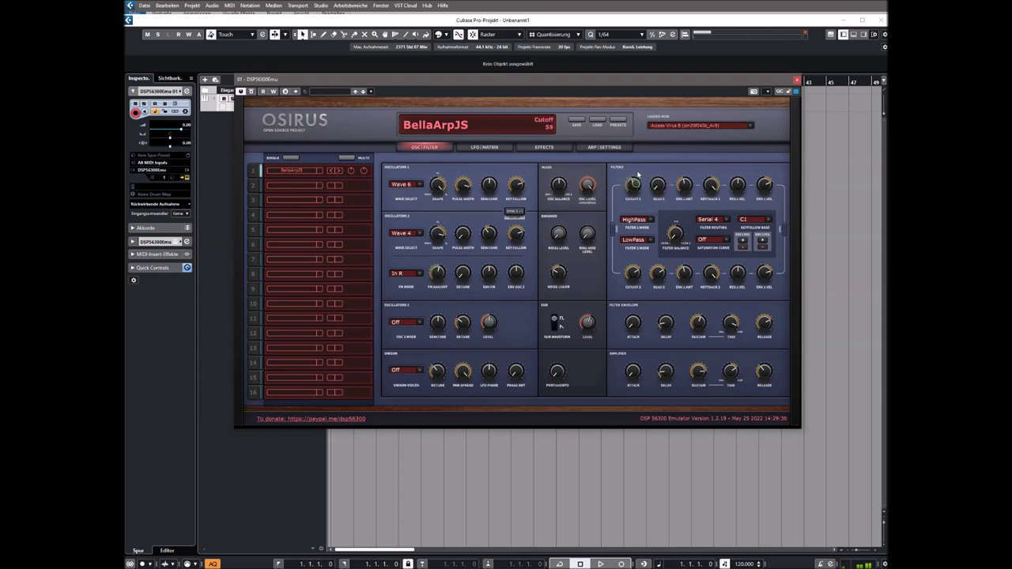
left_click(636, 220)
left_click(633, 252)
Turn on multi-voice unison for BellaArpJS
left_click(402, 372)
left_click(405, 392)
mouse_move(637, 181)
Load the OBY-PAD RP patch from Bank B into part 1
left_click(296, 171)
mouse_move(315, 187)
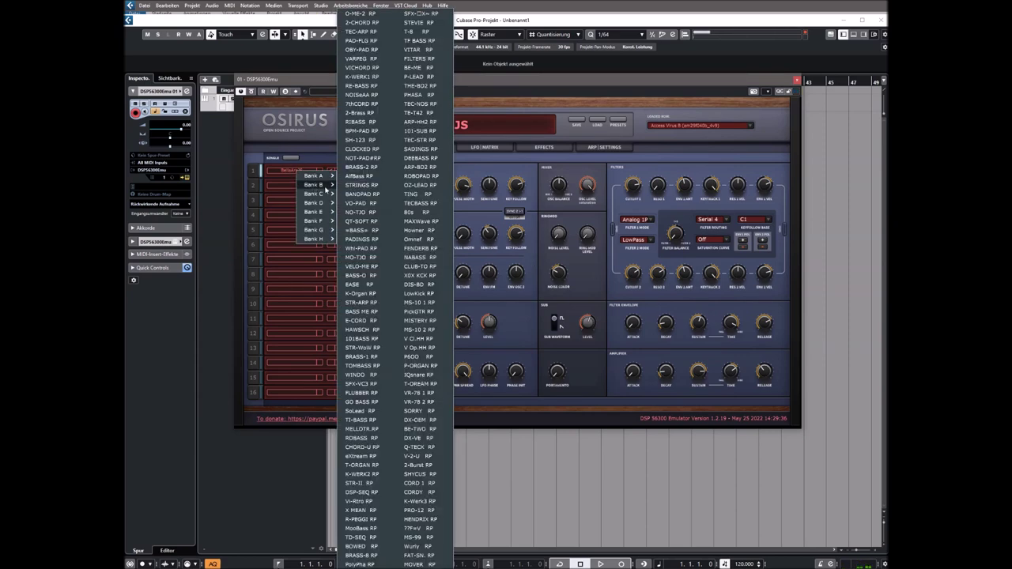
left_click(362, 49)
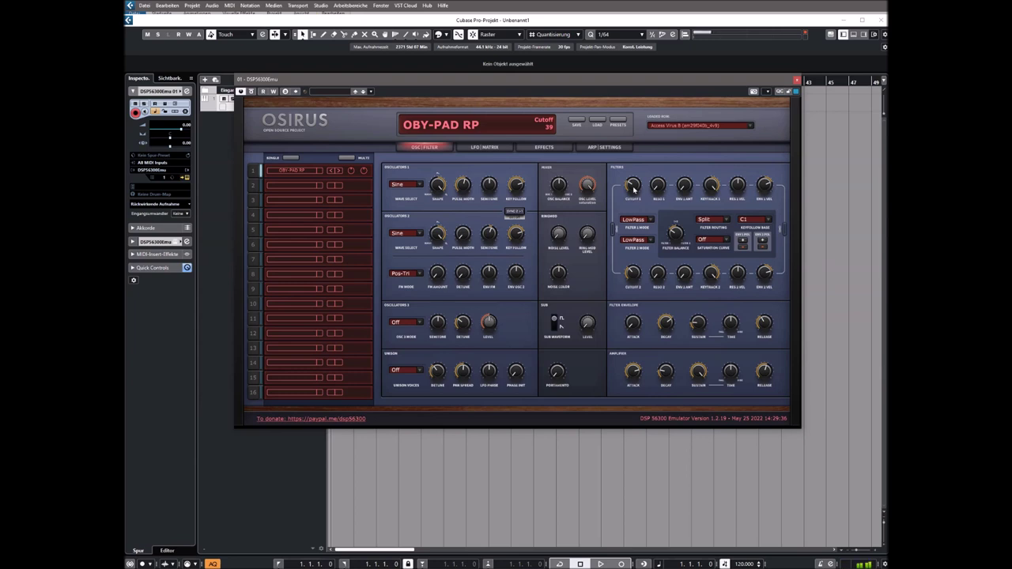
Lower OBY-PAD RP's filter 1 cutoff and raise its filter 2 cutoff
left_click_drag(633, 187, 634, 214)
mouse_move(637, 273)
scroll(637, 278, "up", 5)
Turn on multi-voice unison for OBY-PAD RP and adjust the amplifier envelope's attack
left_click(407, 370)
left_click(405, 411)
mouse_move(641, 277)
mouse_move(633, 181)
mouse_move(637, 367)
left_click_drag(637, 366, 635, 385)
left_click_drag(634, 385, 630, 374)
Step ahead past VARPEG RP to VICHORD RP and thicken it with unison voices and a higher filter 1 cutoff
left_click(340, 172)
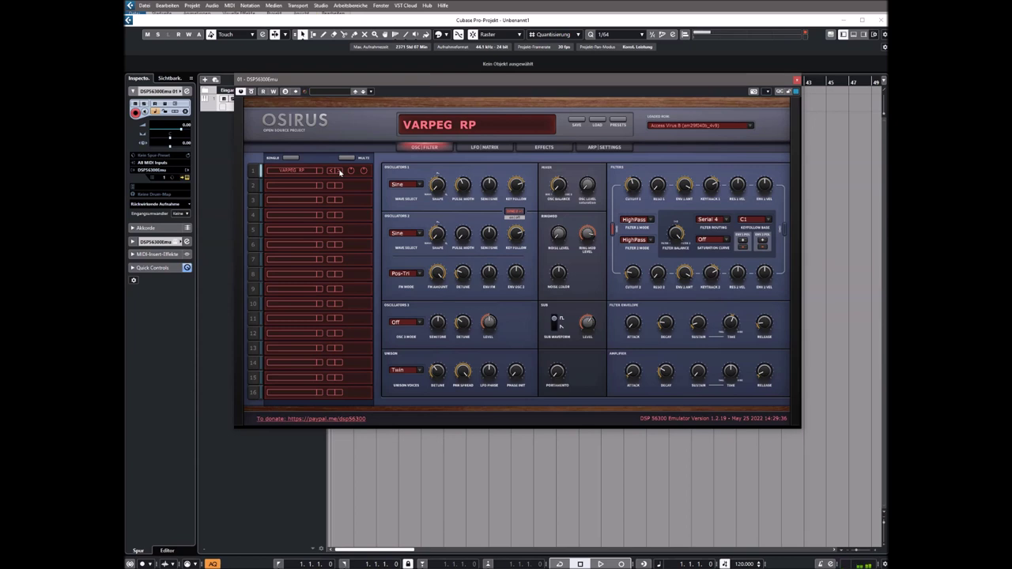
left_click(340, 172)
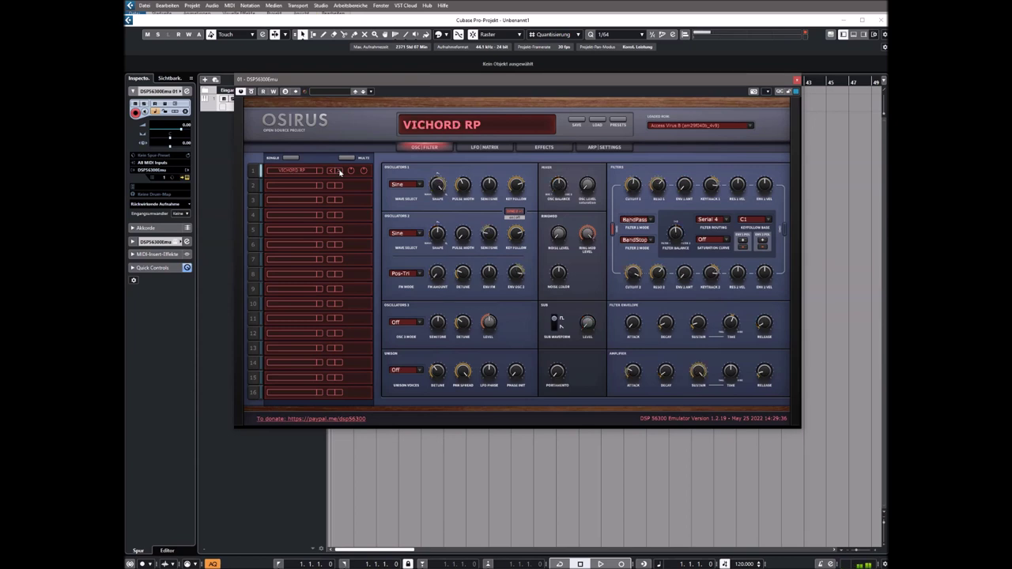
left_click(401, 371)
left_click(411, 426)
mouse_move(646, 189)
left_mouse_down()
mouse_move(654, 187)
mouse_move(637, 194)
mouse_move(639, 180)
left_mouse_up()
Load the NOT-PAD#RP patch from Bank B into part 1
left_click(295, 172)
mouse_move(313, 176)
left_click(361, 159)
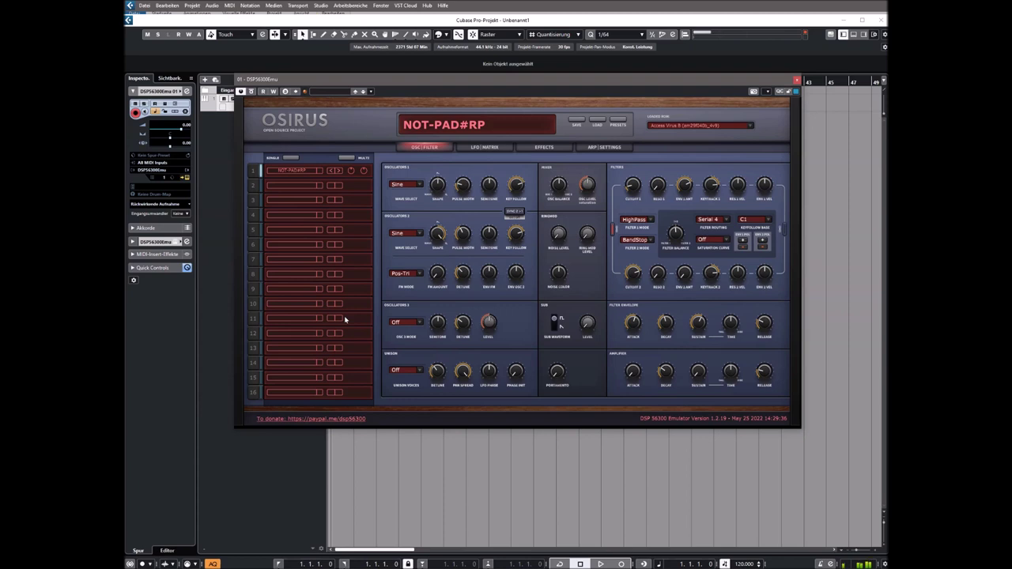
Set NOT-PAD#RP's unison voices to 5 and raise its filter 1 cutoff
left_click(405, 371)
left_click(408, 410)
left_click_drag(629, 185, 626, 174)
Choose a distortion curve for NOT-PAD#RP and set the filter 1 cutoff to 56
left_click(544, 147)
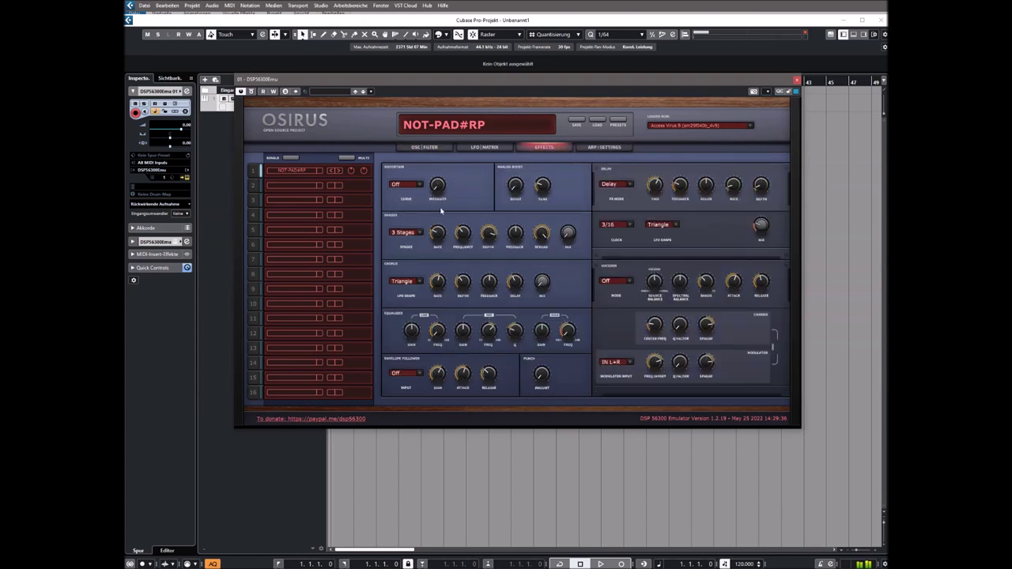
left_click(406, 185)
left_click(412, 201)
left_click(425, 147)
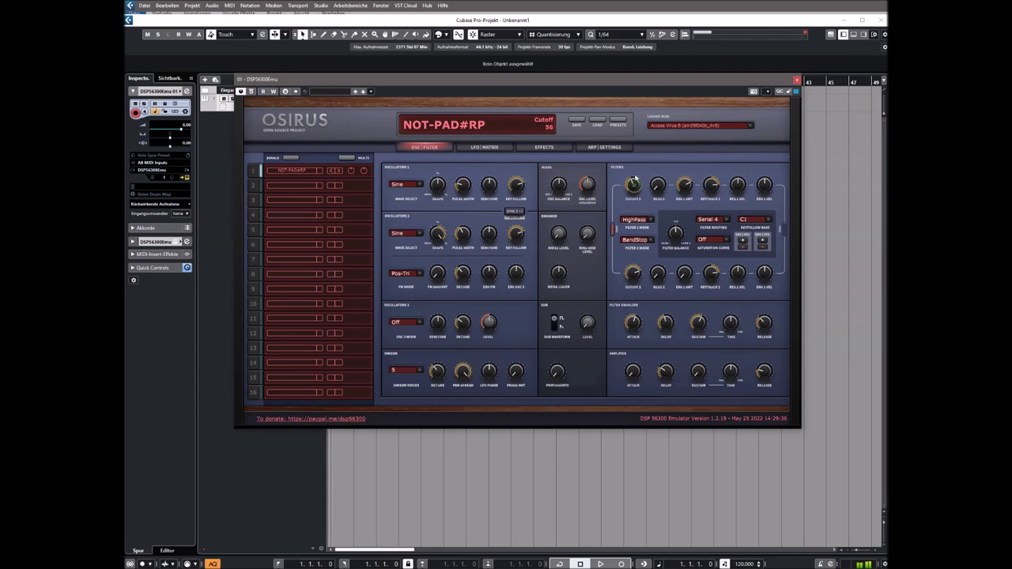
mouse_move(635, 182)
Load the STRINGS RP patch from Bank B into part 1
left_click(292, 173)
mouse_move(307, 194)
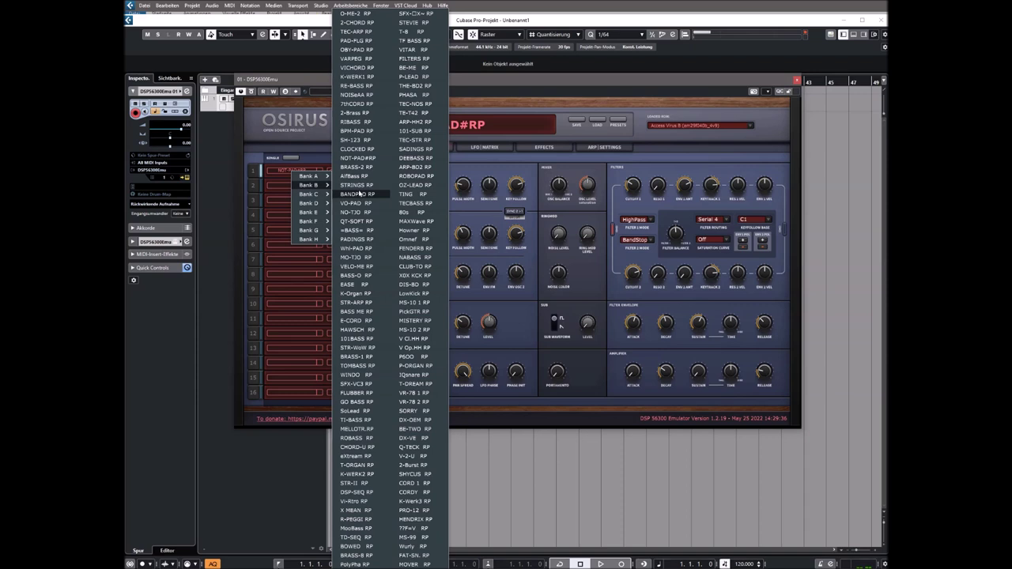
left_click(357, 185)
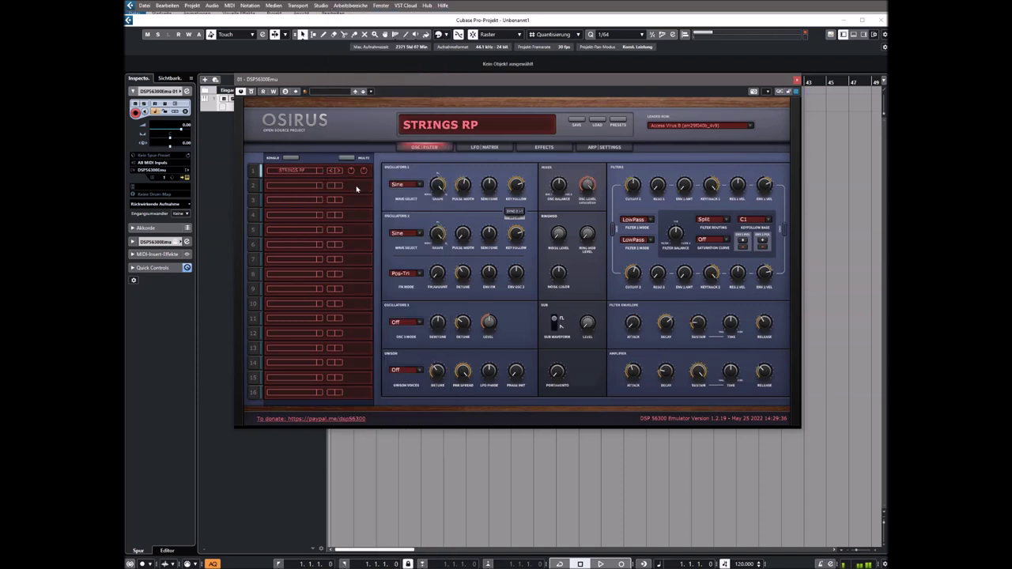
Set STRINGS RP's unison voices to 6 and adjust its filter 1 cutoff
left_click(415, 380)
left_click(399, 409)
mouse_move(634, 190)
left_click_drag(634, 189, 637, 182)
mouse_move(628, 182)
Load the STR-ARP RP patch from Bank B into part 1 and set its unison voices to 6
left_click(297, 175)
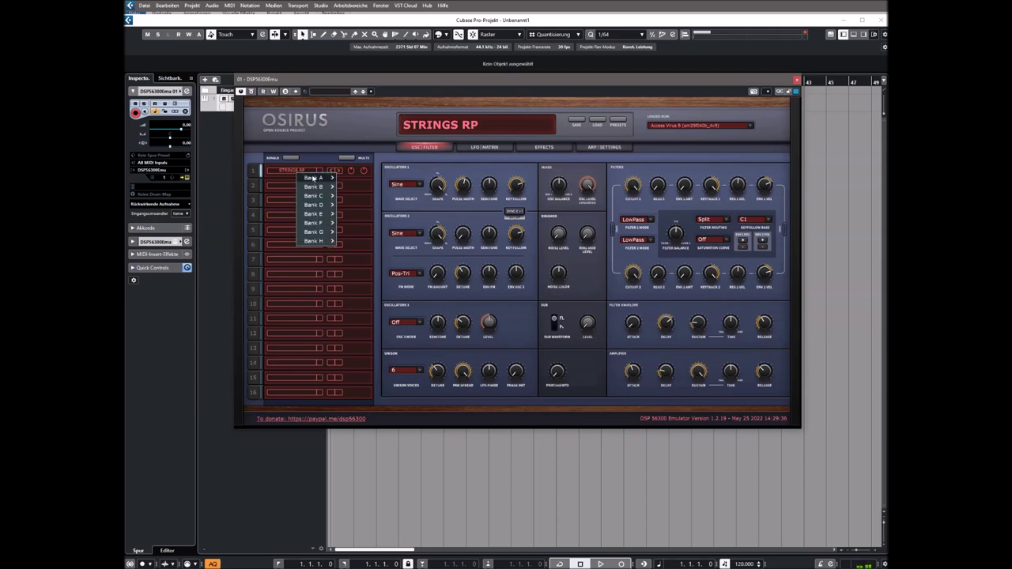
mouse_move(315, 187)
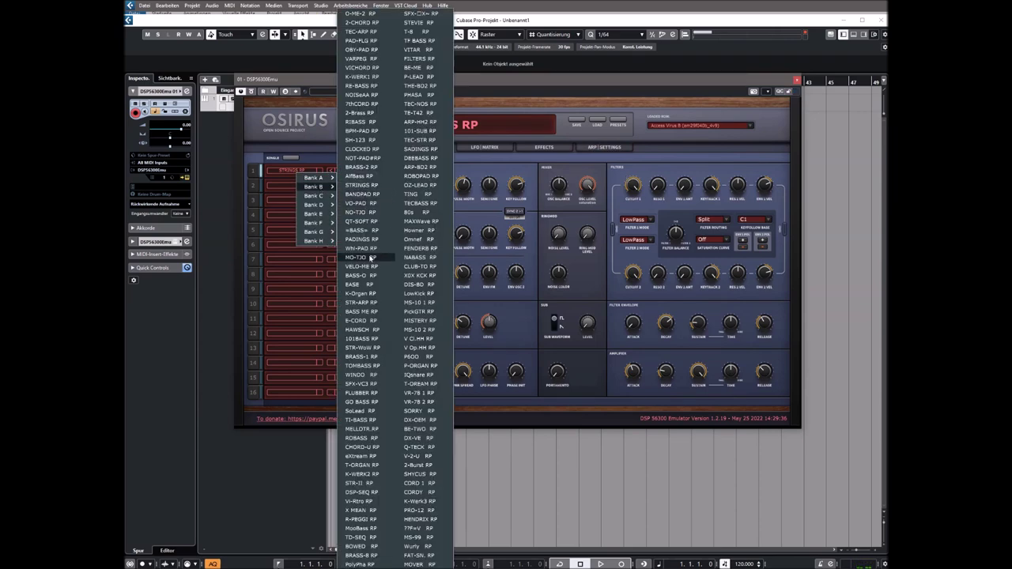
left_click(362, 304)
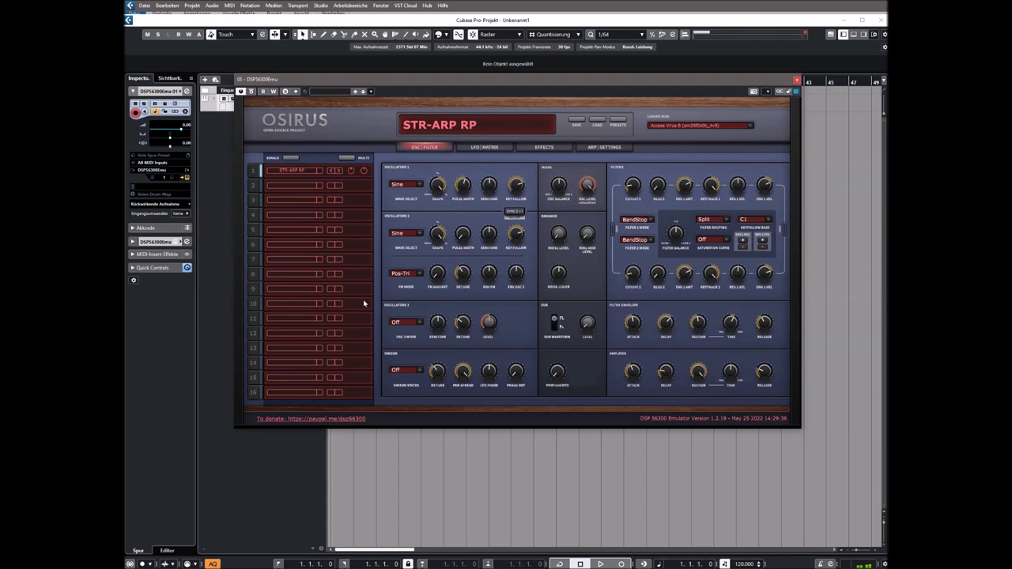
left_click(404, 370)
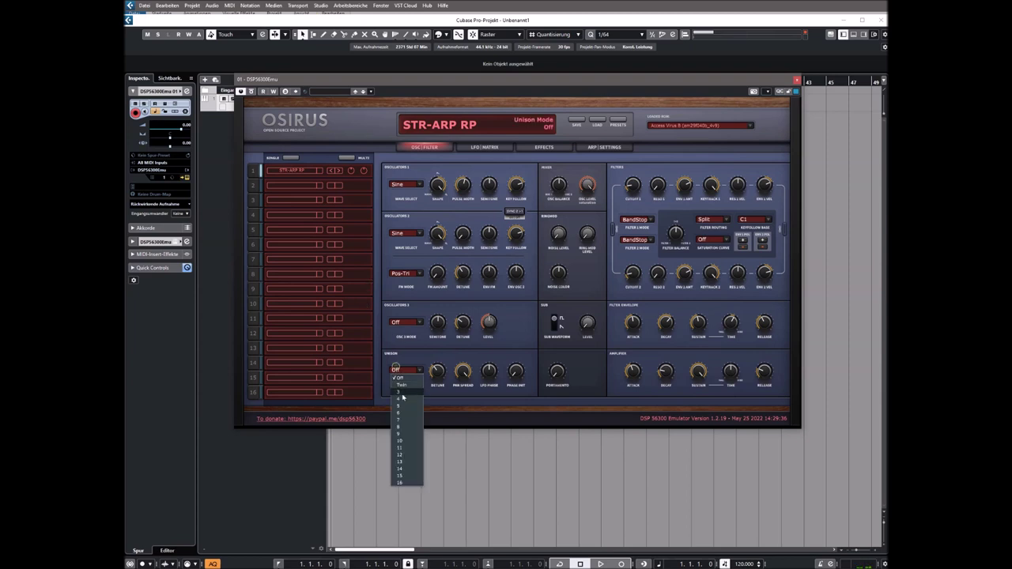
left_click(400, 396)
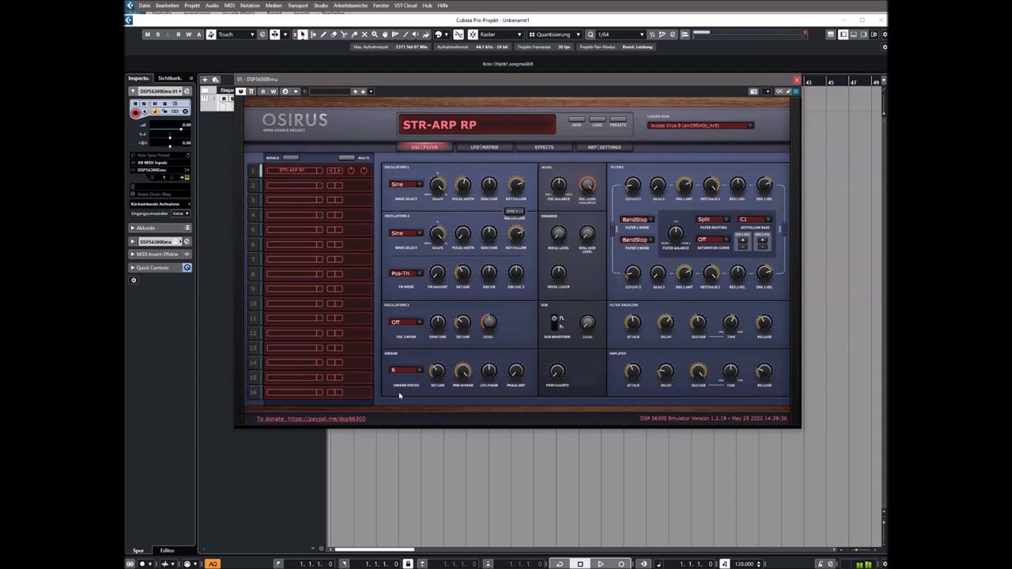
Switch part 1 to the following patch, BASS ME RP, and set its unison voices to 6
left_click(336, 171)
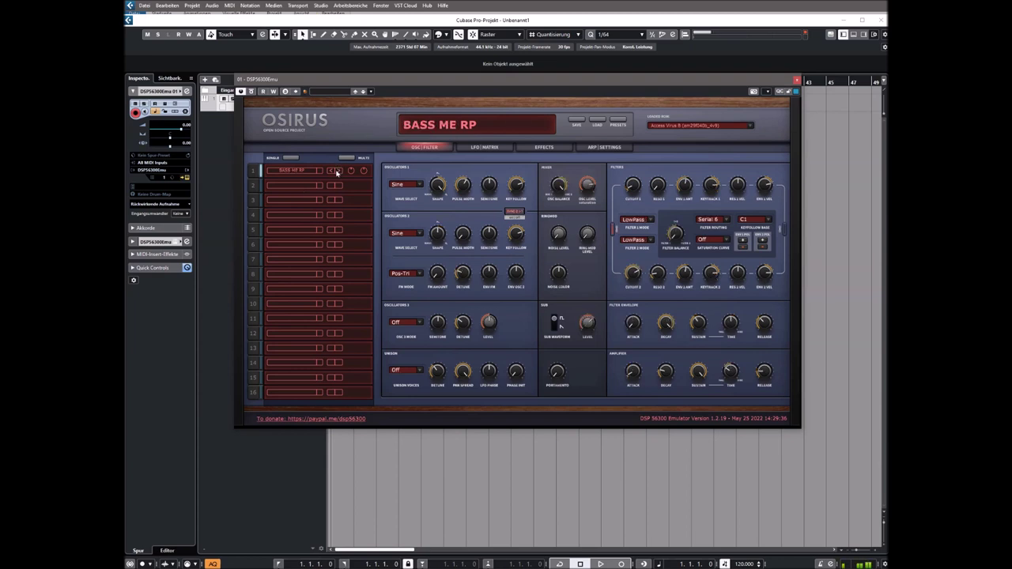
left_click(407, 375)
left_click(408, 435)
left_click(417, 372)
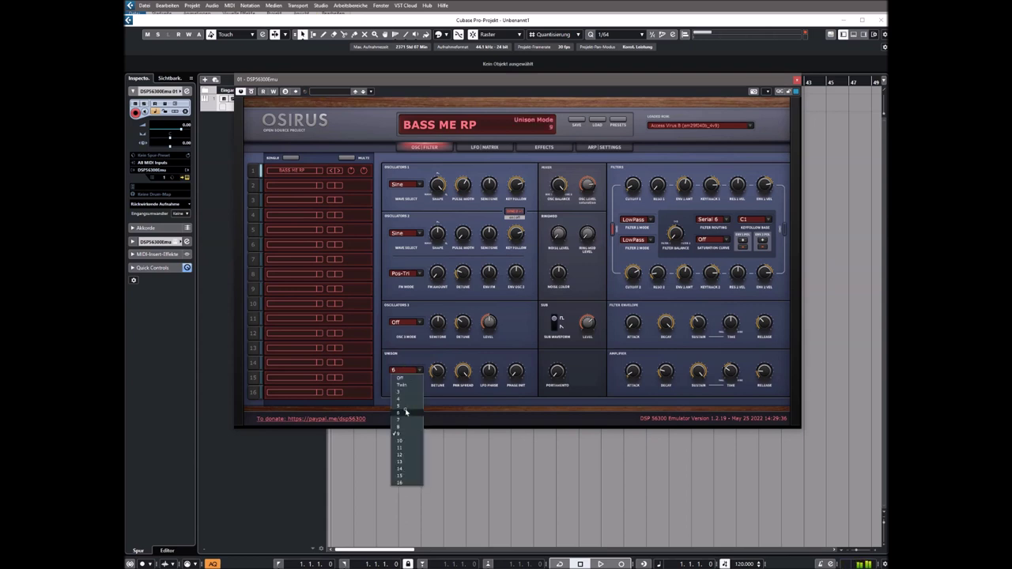
left_click(406, 412)
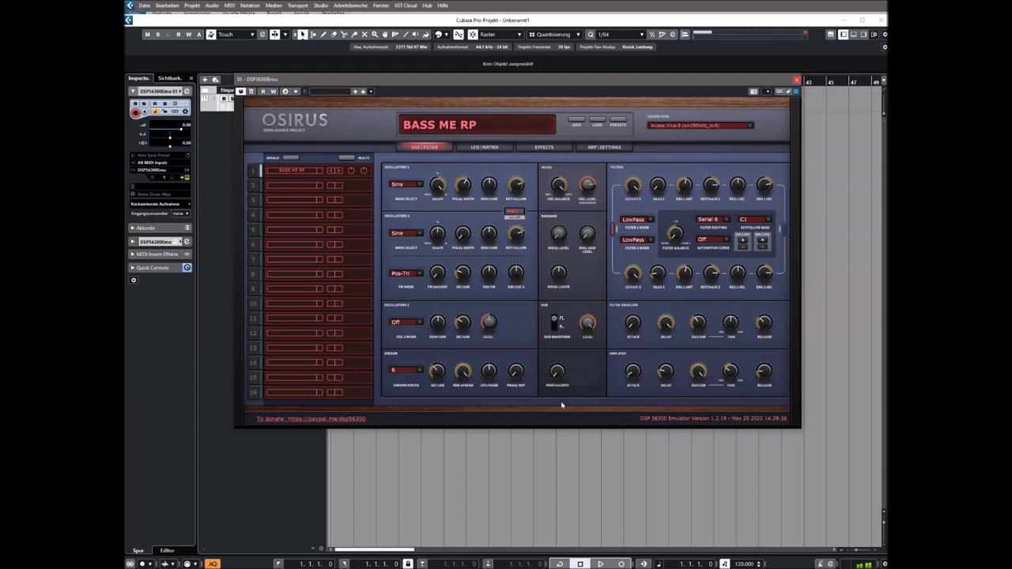
Try out BASS ME RP's noise, oscillator balance and ring modulator levels, and raise the sub oscillator level
left_click_drag(558, 234, 582, 256)
mouse_move(565, 187)
left_click_drag(568, 196, 566, 182)
left_click_drag(587, 235, 592, 333)
Load the NABASS RP patch from Bank B into part 1 and turn on multiple unison voices
left_click(300, 172)
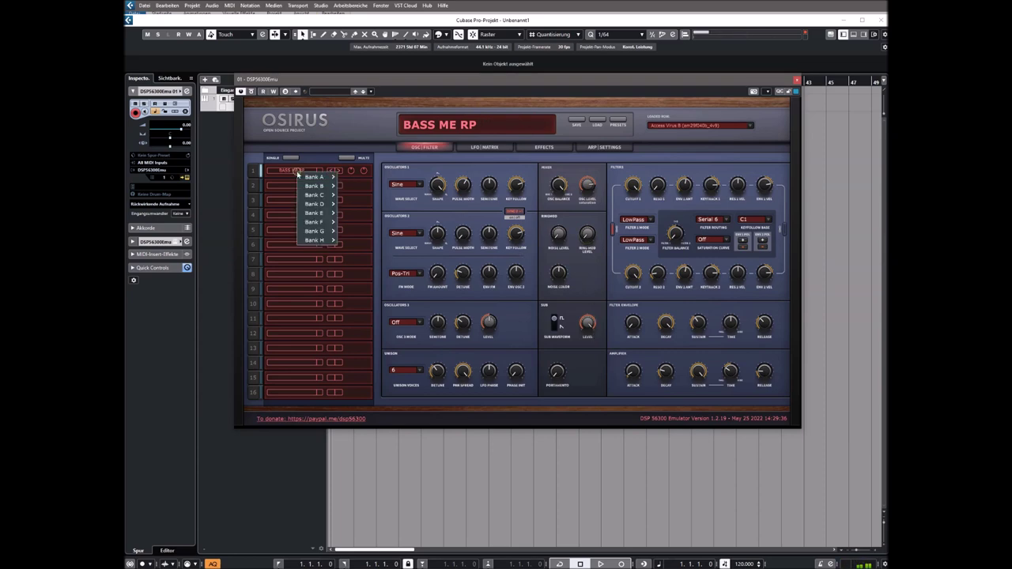
mouse_move(320, 187)
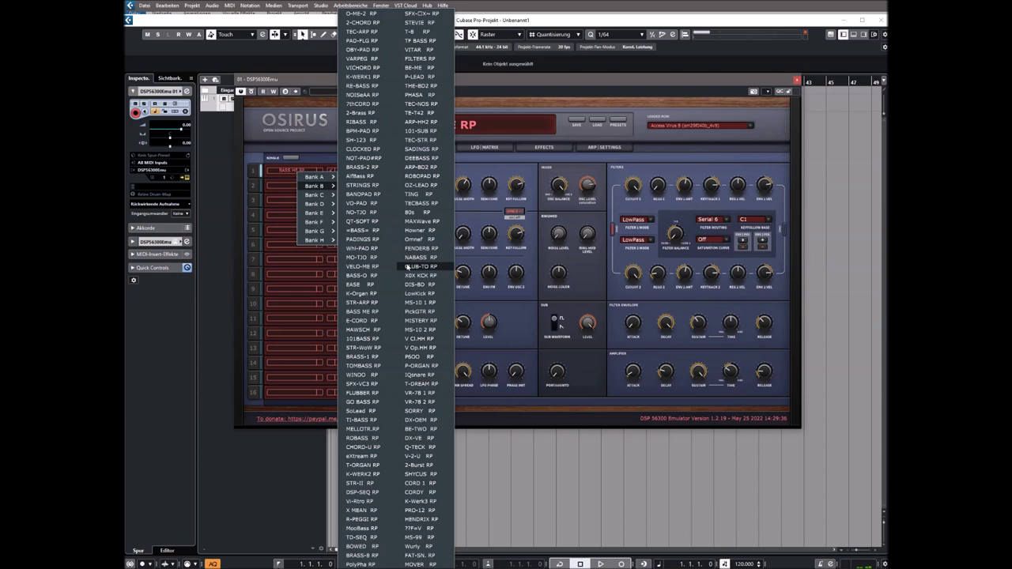
left_click(417, 257)
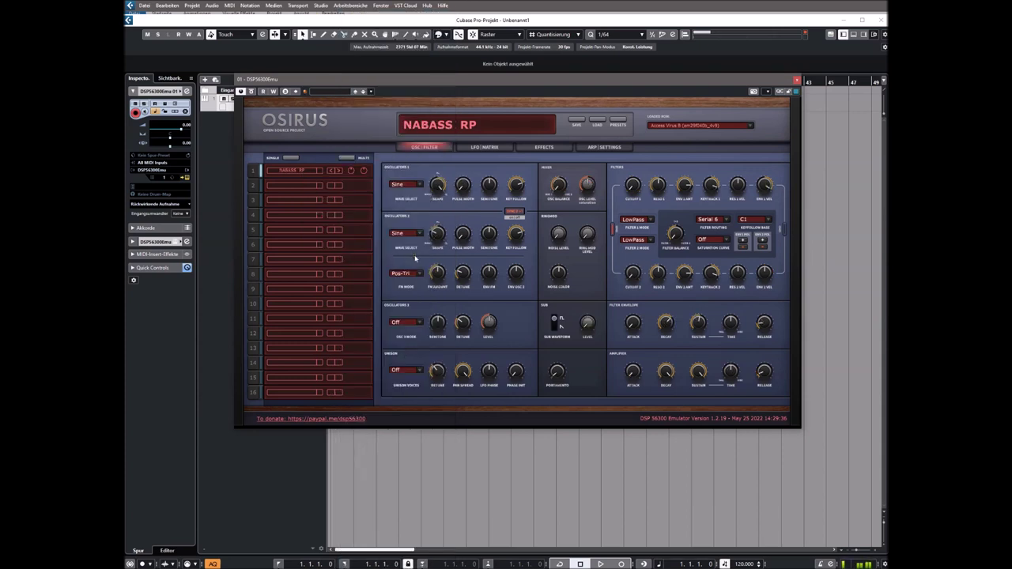
left_click(404, 371)
left_click(403, 401)
Switch part 1 to the following patch, CLUB-TO RP, and set its unison voices to 4
left_click(342, 170)
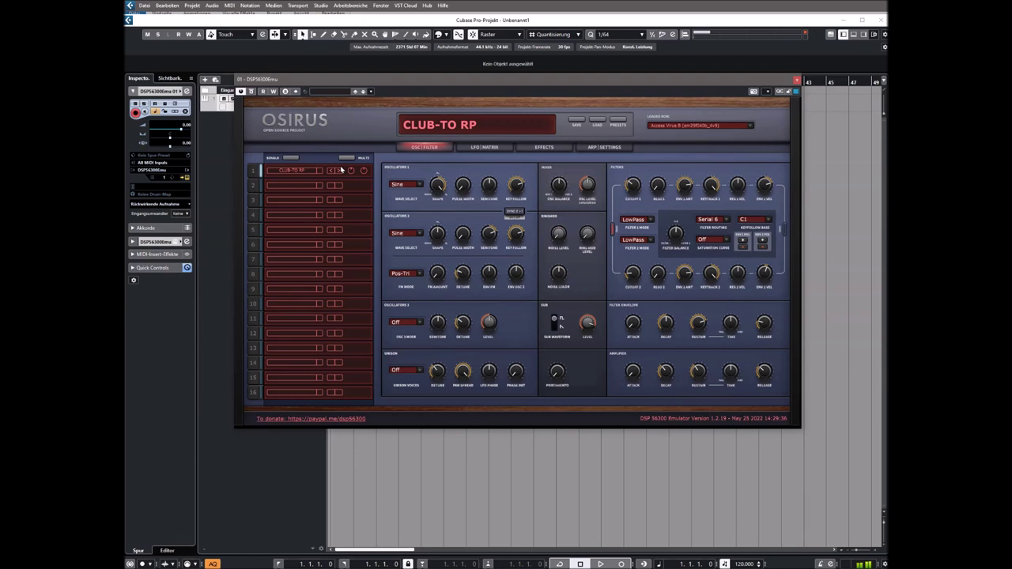
left_click(404, 371)
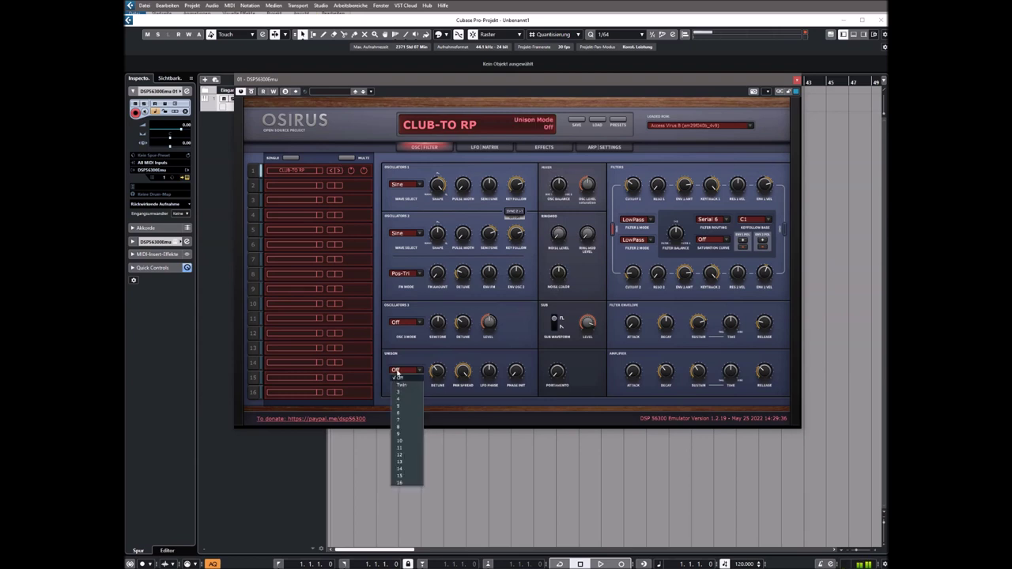
left_click(405, 400)
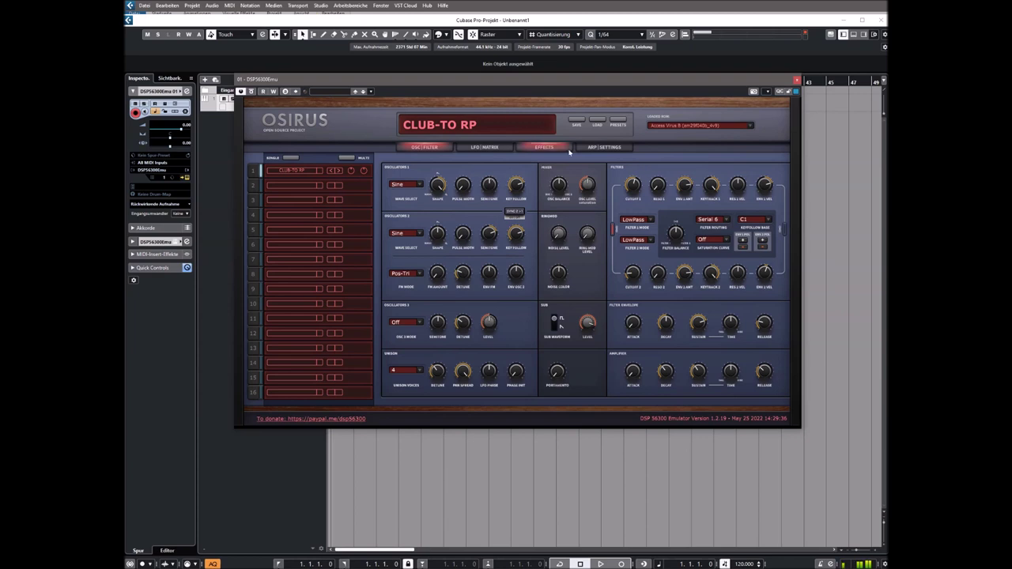
Set CLUB-TO RP's arpeggiator mode to As Played and its pattern to 3
left_click(604, 147)
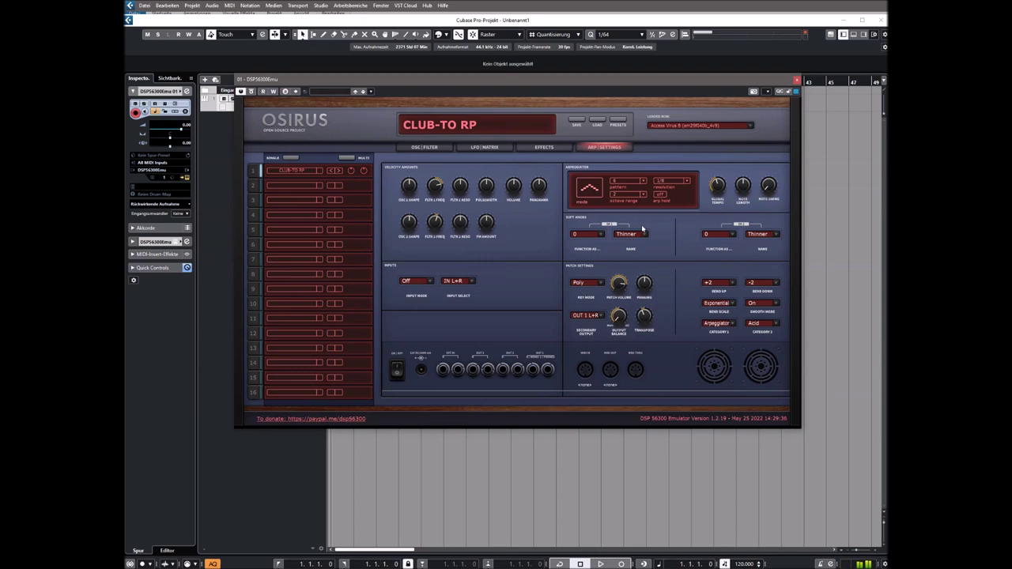
left_click(589, 190)
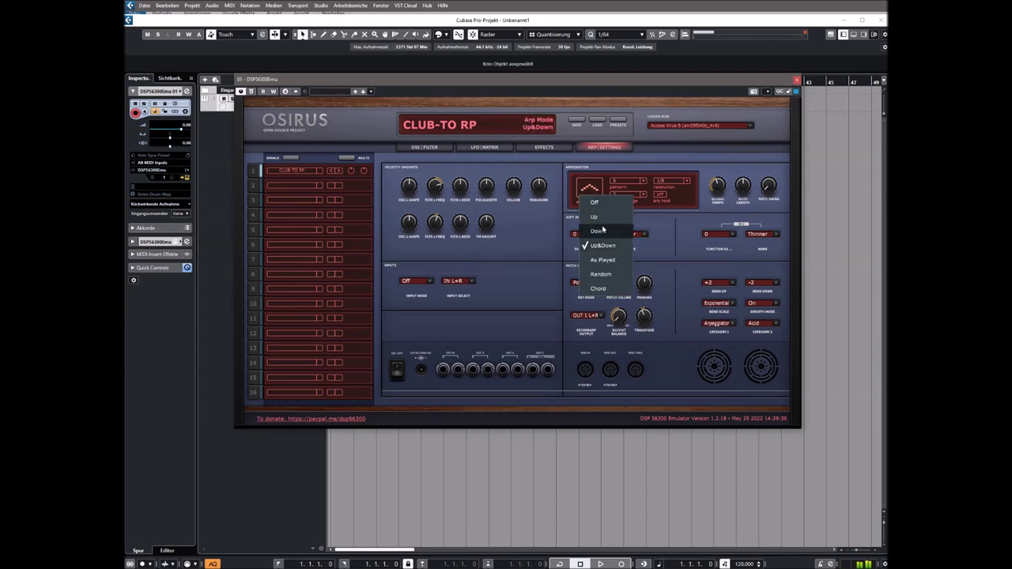
left_click(603, 260)
left_click(589, 188)
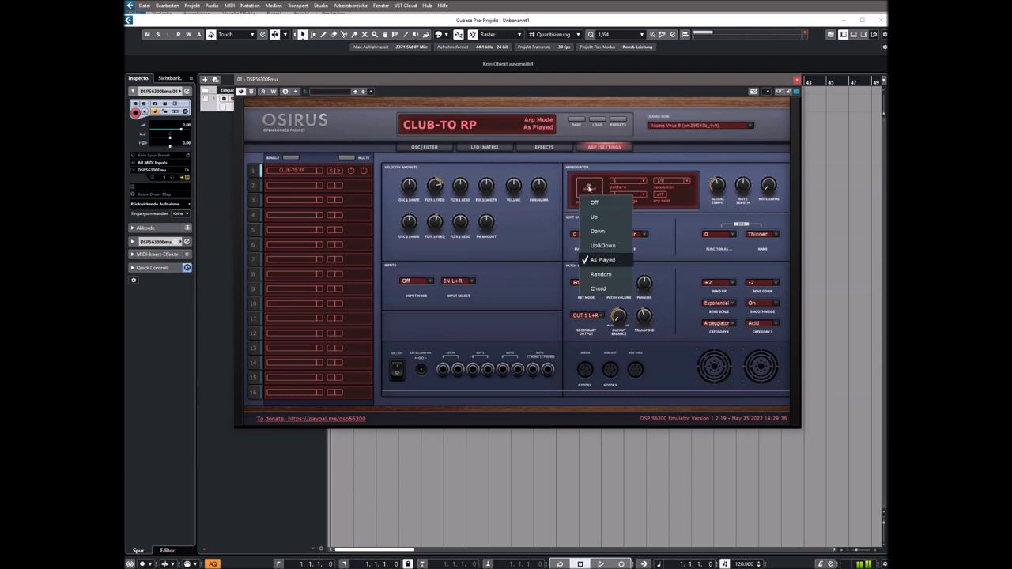
left_click(627, 186)
left_click(625, 204)
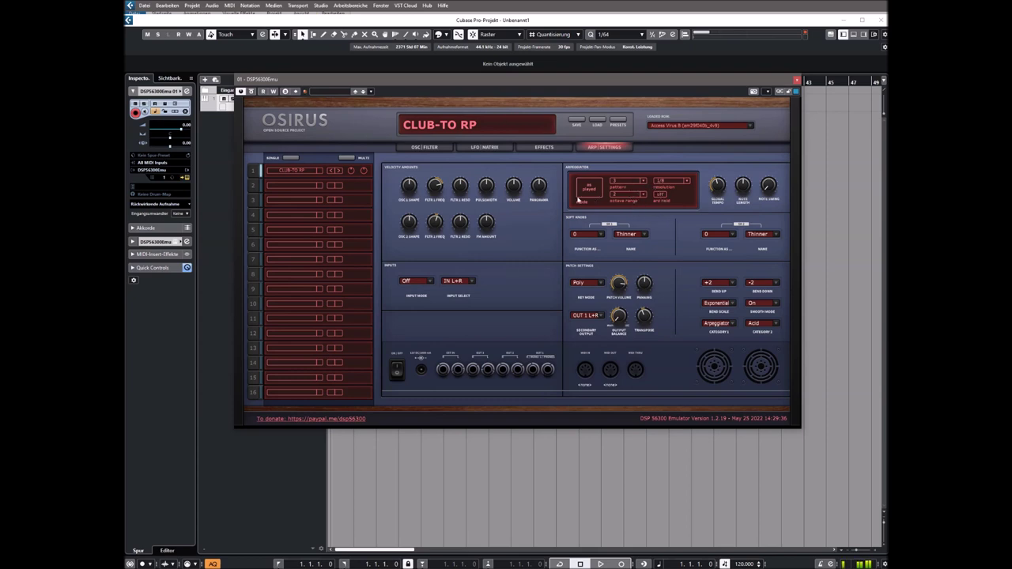
Change CLUB-TO RP's reverb effect mode to Delay and adjust the delay time
left_click(541, 149)
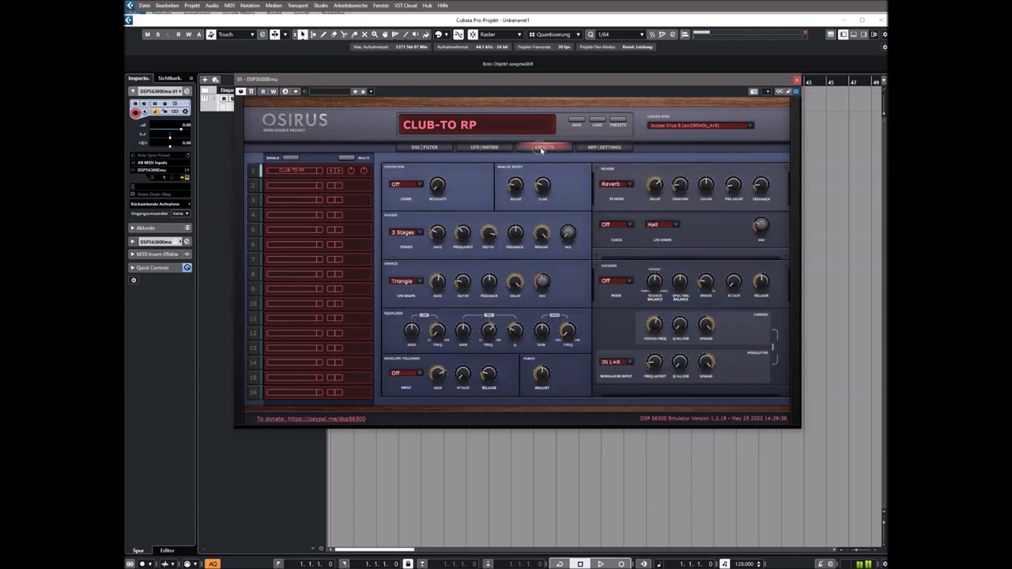
left_click(614, 187)
left_click(614, 198)
mouse_move(655, 183)
left_click_drag(655, 180, 663, 185)
mouse_move(690, 190)
Load the P600 RP patch from Bank B into part 1
left_click(293, 172)
mouse_move(310, 184)
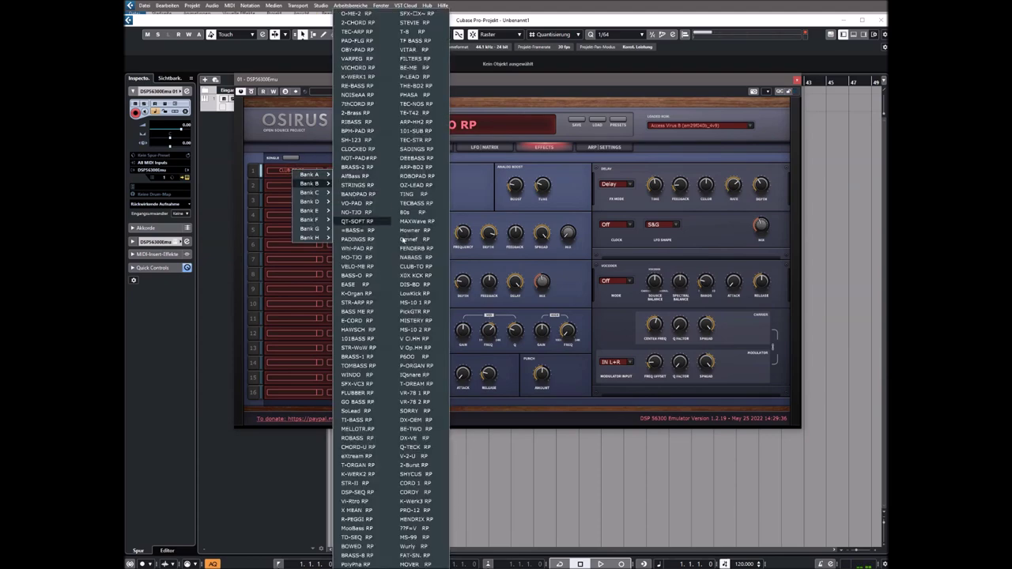
left_click(422, 357)
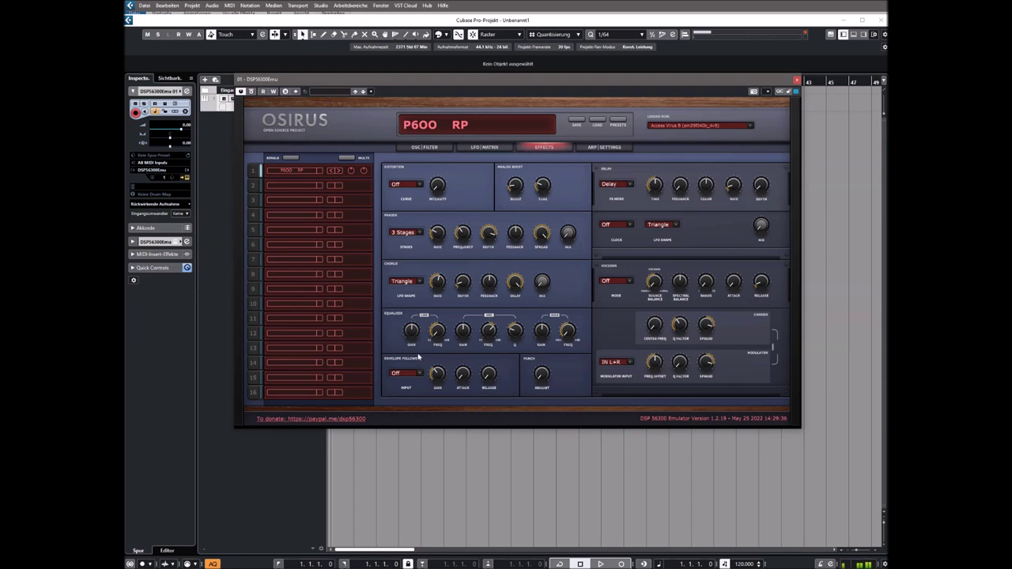
Load the 7thHeavnJS patch from Bank C into part 1
left_click(292, 171)
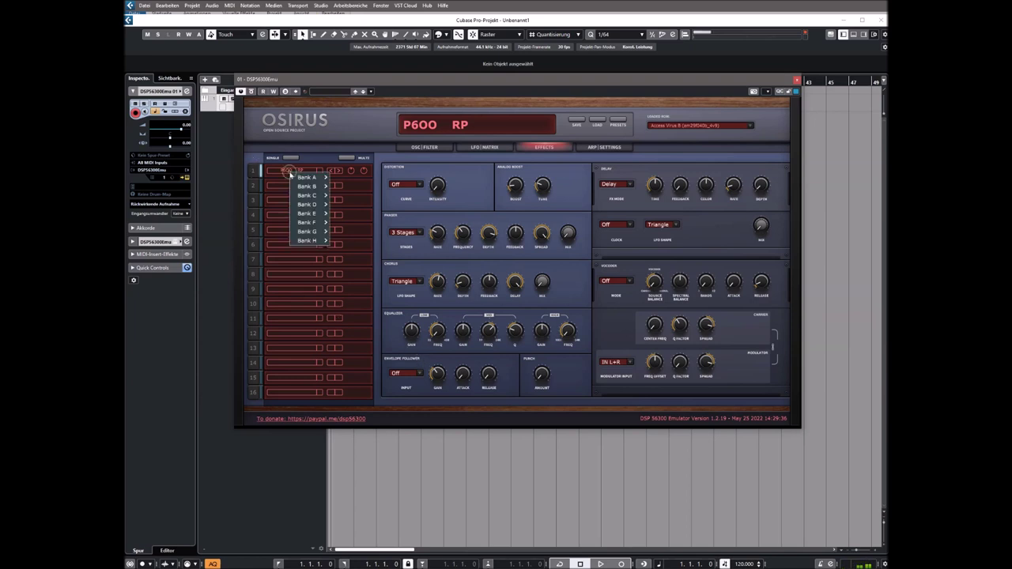
mouse_move(307, 195)
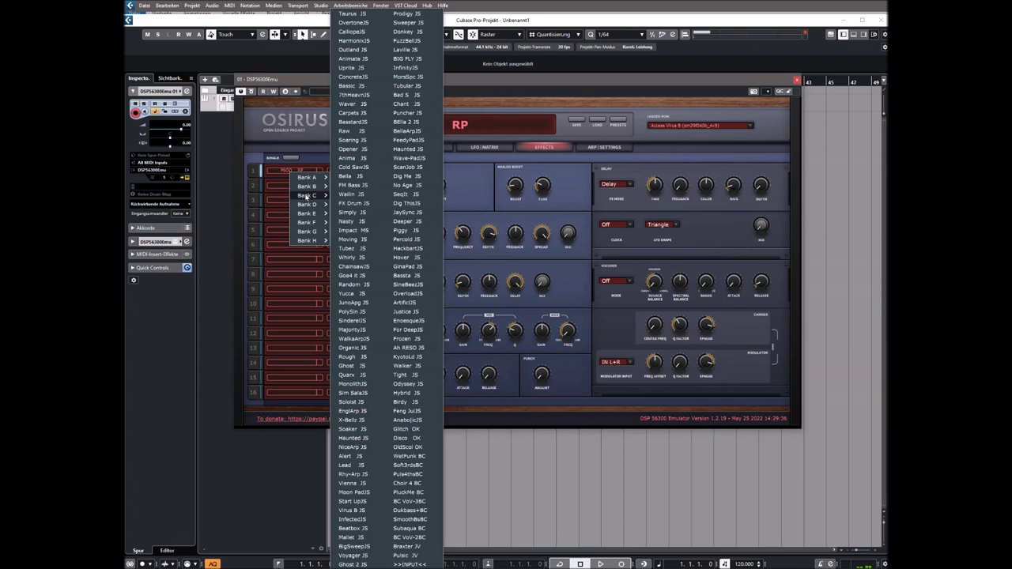
left_click(354, 95)
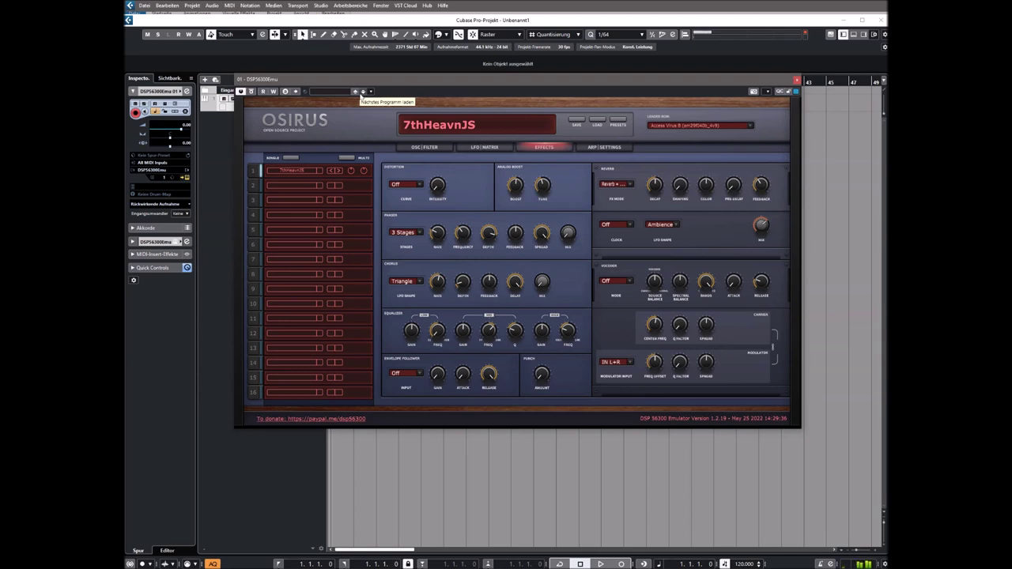
Adjust 7thHeavnJS's filter 2 cutoff and oscillator 3 level, and set the oscillator 3 mode to Saw
left_click(424, 147)
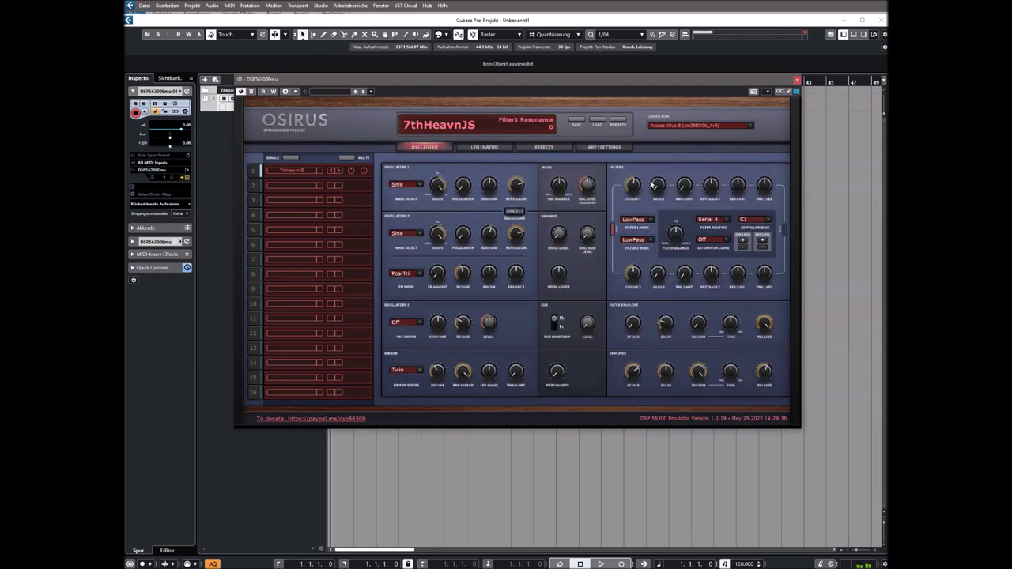
left_click_drag(634, 278, 633, 272)
left_click_drag(489, 321, 493, 350)
left_click(402, 322)
left_click(406, 342)
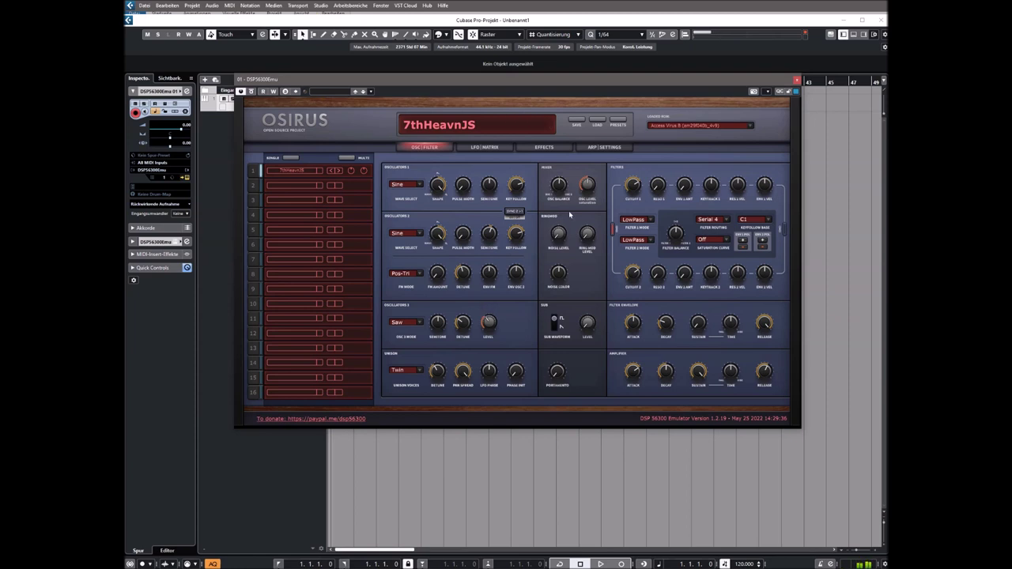
Load the Carpets JS patch from Bank C into part 1 and set its filter 1 cutoff to 27
left_click(302, 170)
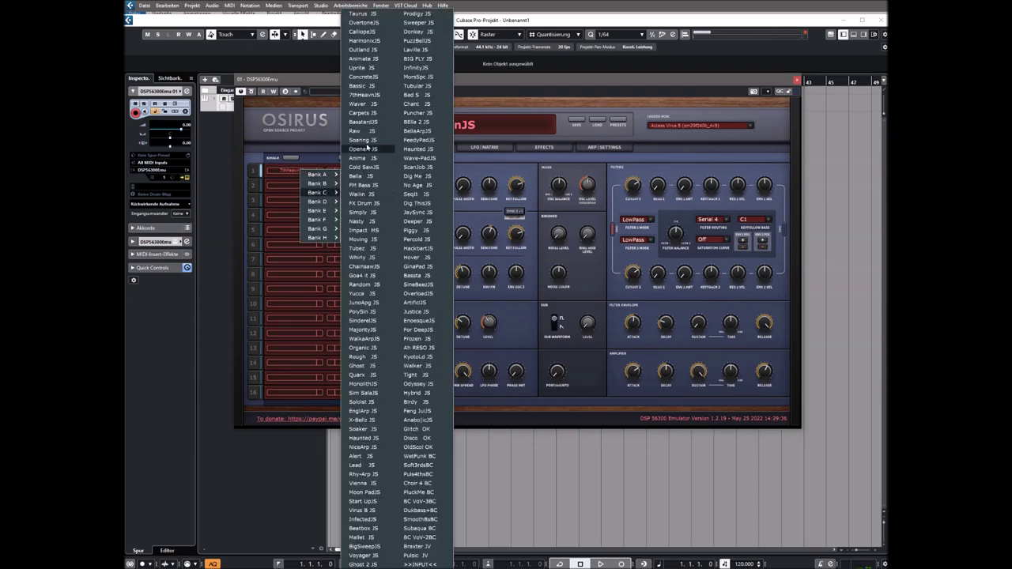
left_click(362, 112)
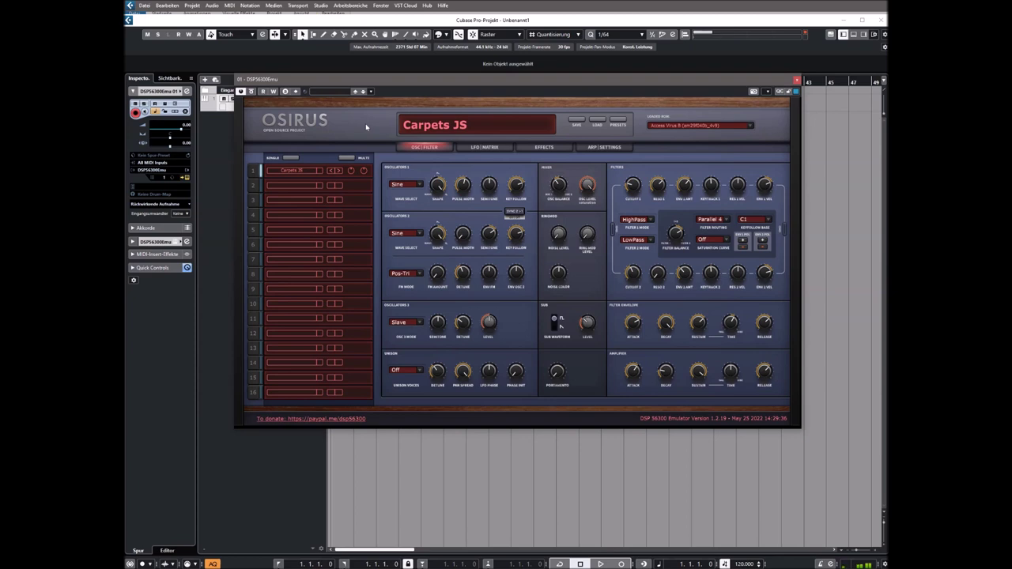
left_click_drag(657, 185, 639, 195)
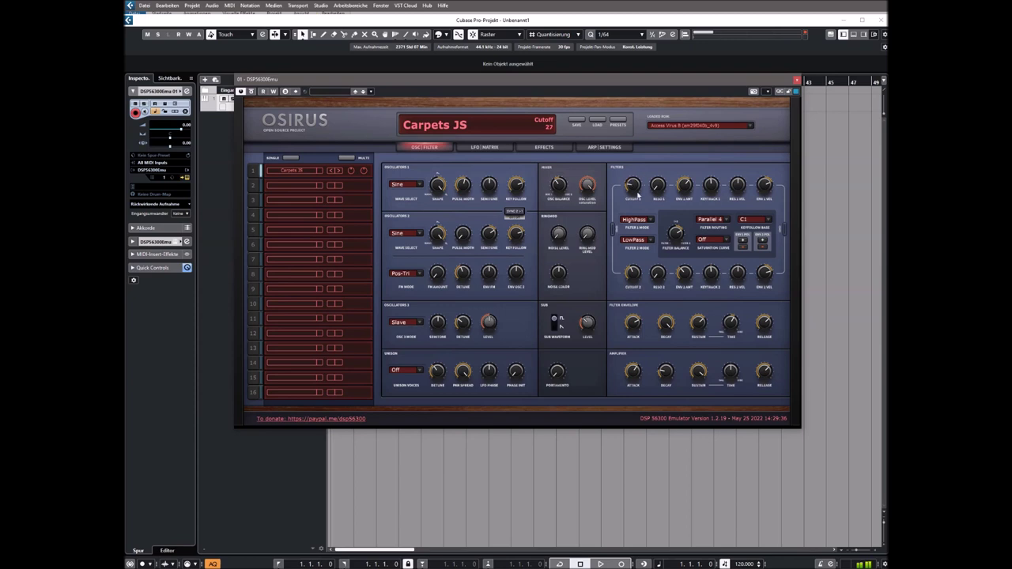
Switch part 1 to the BasstardJS patch, reposition the synth window and close the Video-Player window covering it
left_click(340, 172)
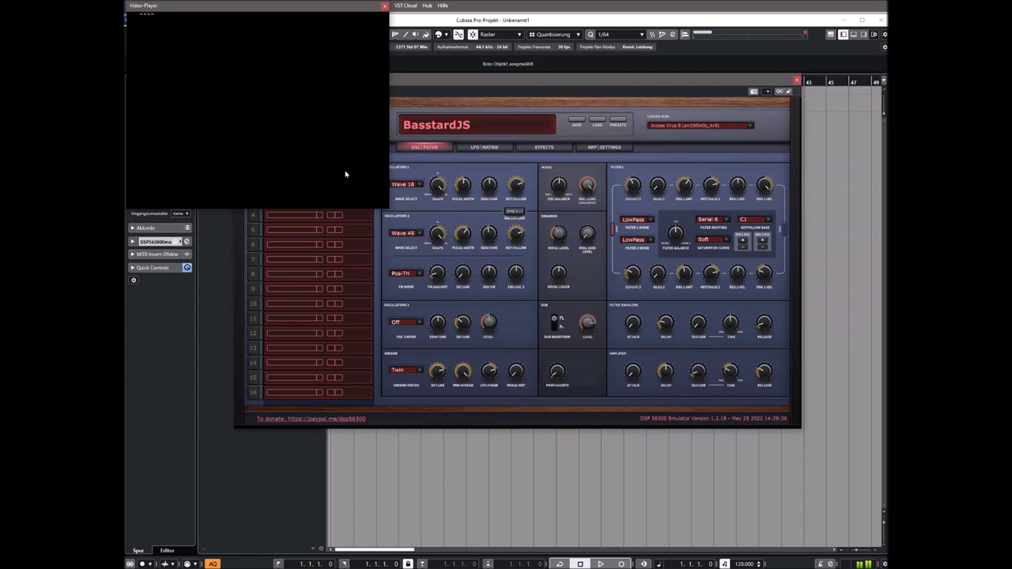
left_click_drag(557, 79, 595, 79)
left_click(385, 6)
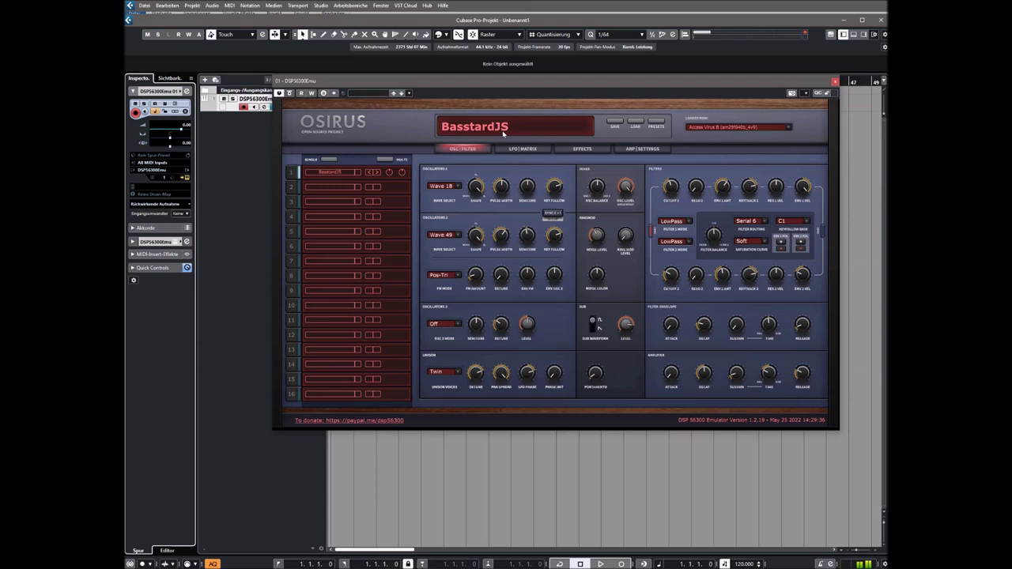
Set BasstardJS's filter 1 cutoff to 102 and its arpeggiator pattern to 2
left_click(671, 185)
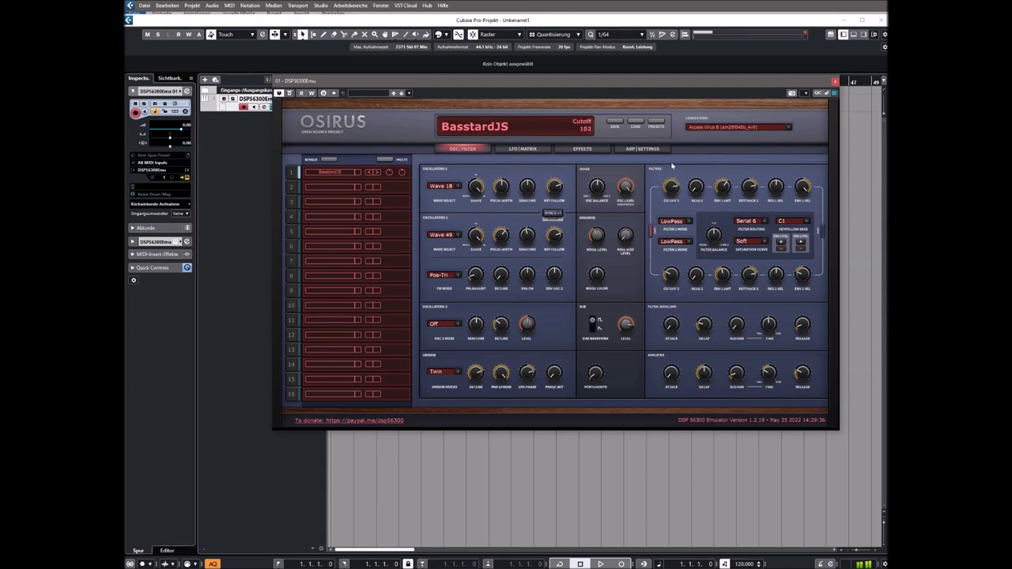
left_click(639, 149)
left_click(658, 183)
left_click(659, 190)
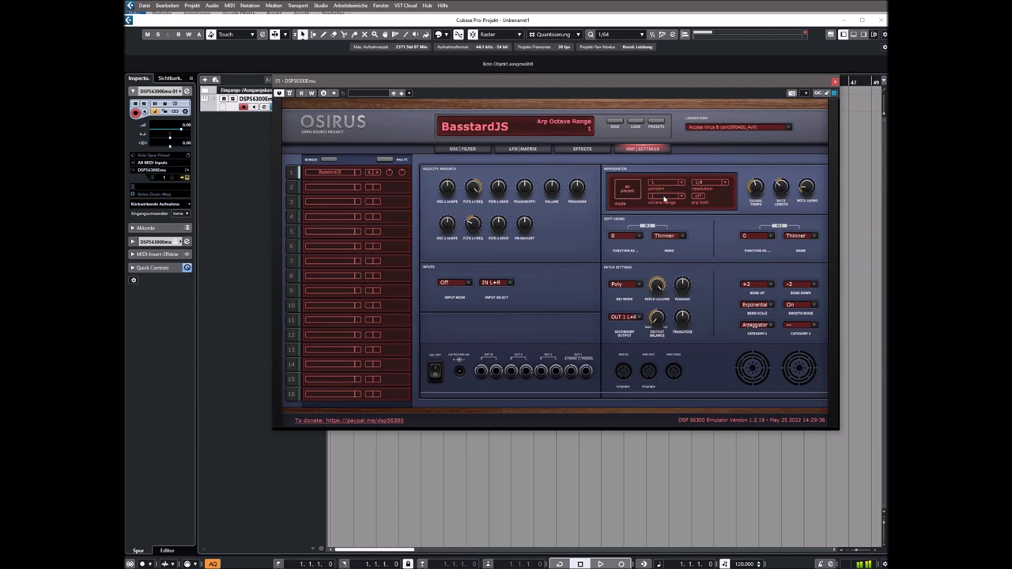
left_click(663, 188)
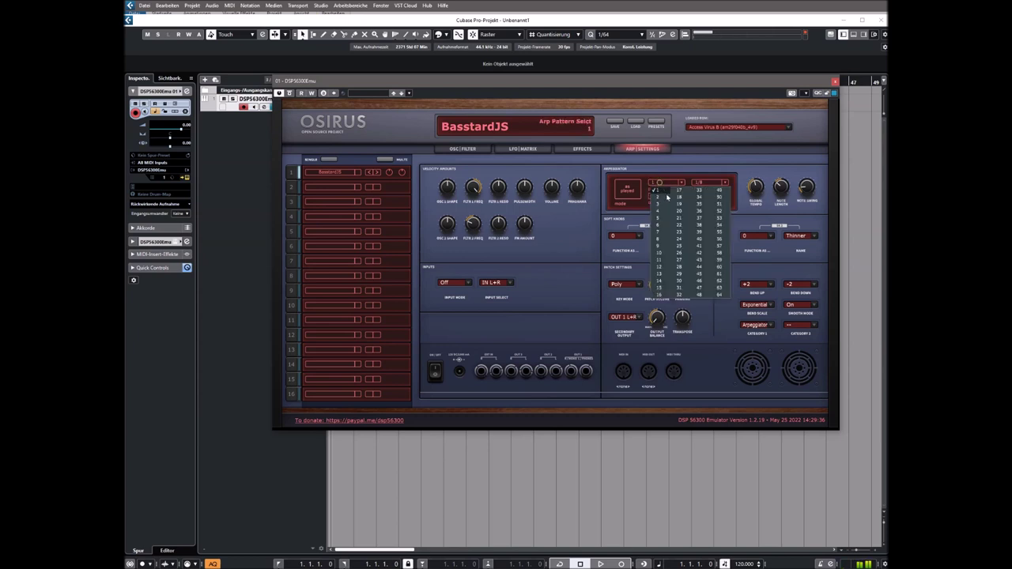
left_click(662, 194)
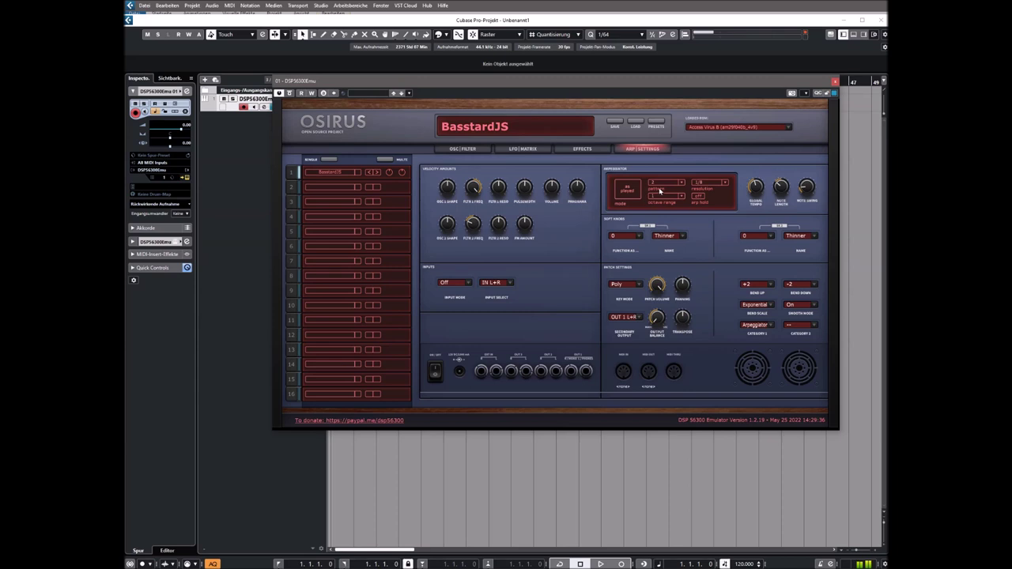
Try further arpeggiator patterns on BasstardJS, starting with 3, and leave the pattern set to 18
left_click(683, 186)
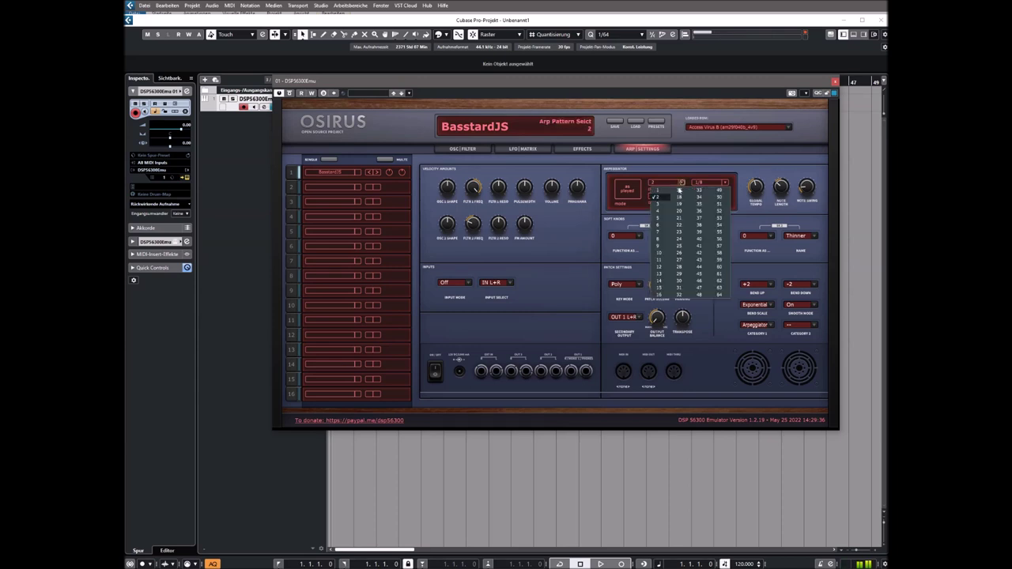
left_click(667, 207)
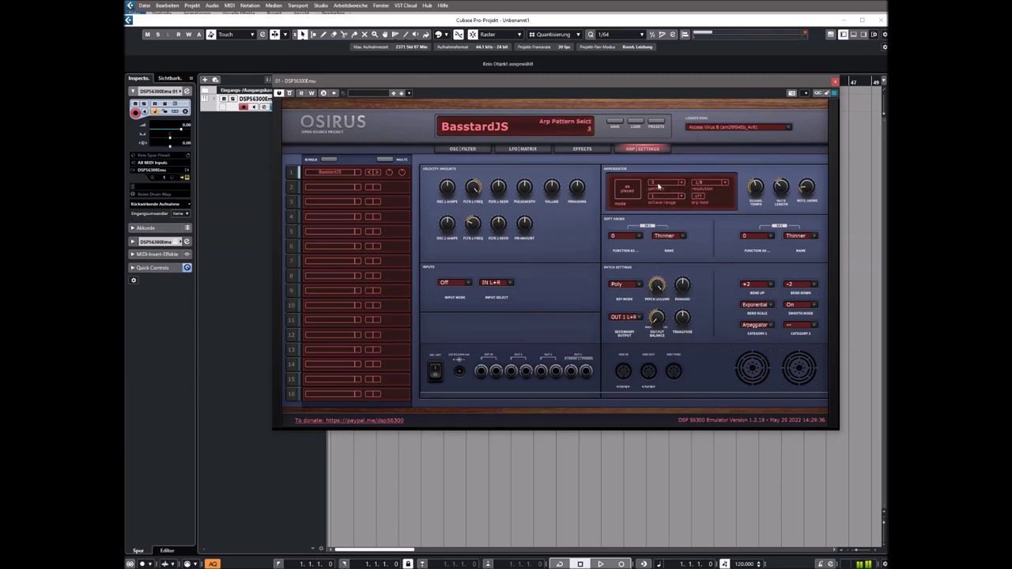
left_click(659, 186)
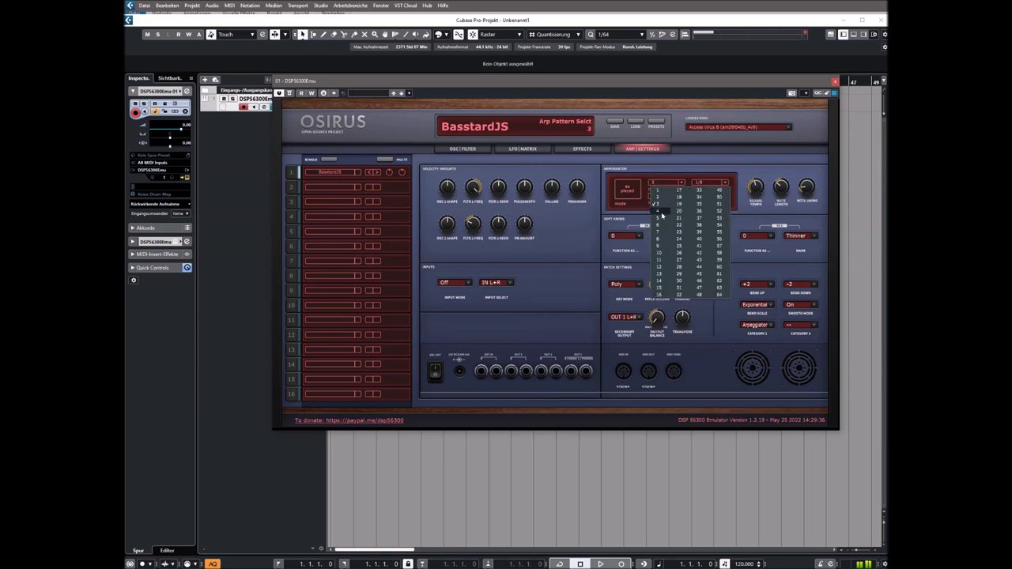
left_click(658, 259)
left_click(659, 186)
left_click(680, 200)
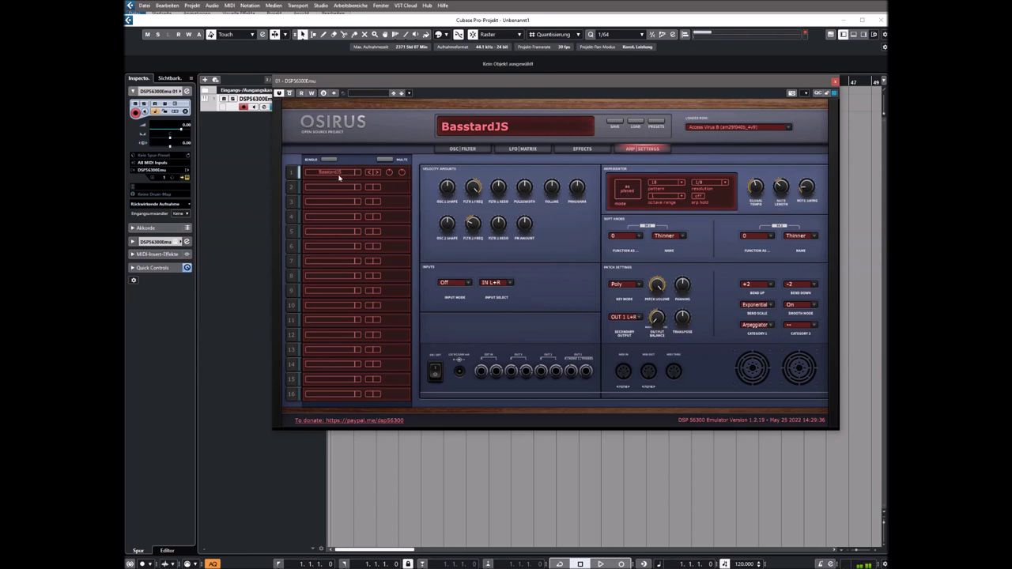
Load the Quarx JS patch from Bank C into part 1 and set its unison voices to 6
left_click(336, 175)
mouse_move(352, 195)
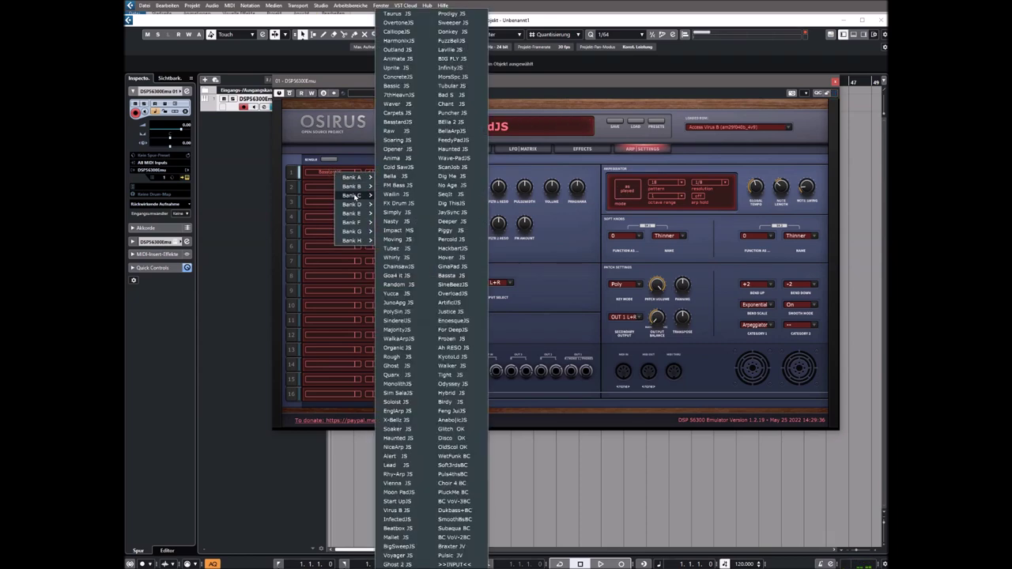
left_click(399, 375)
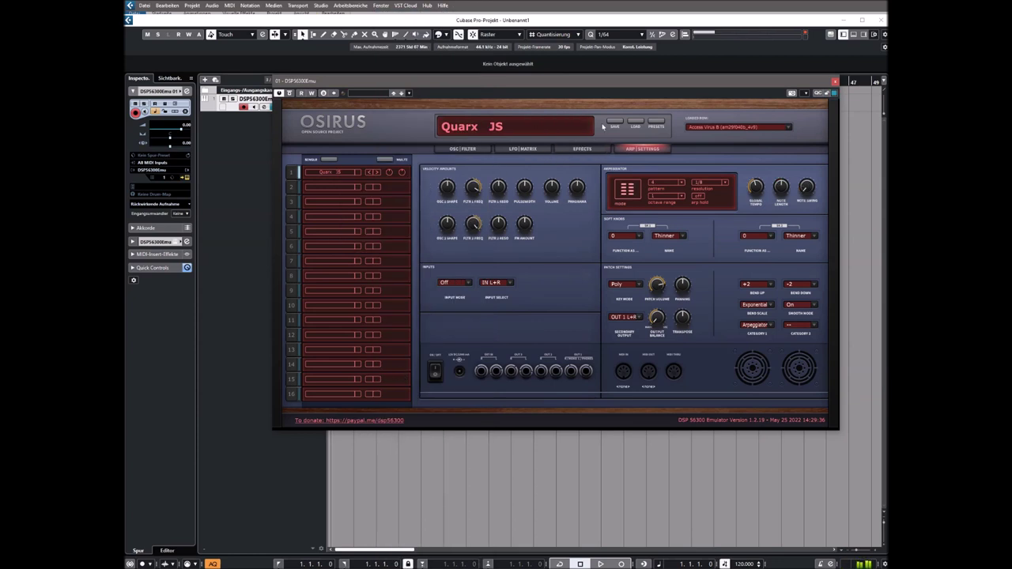
left_click(463, 150)
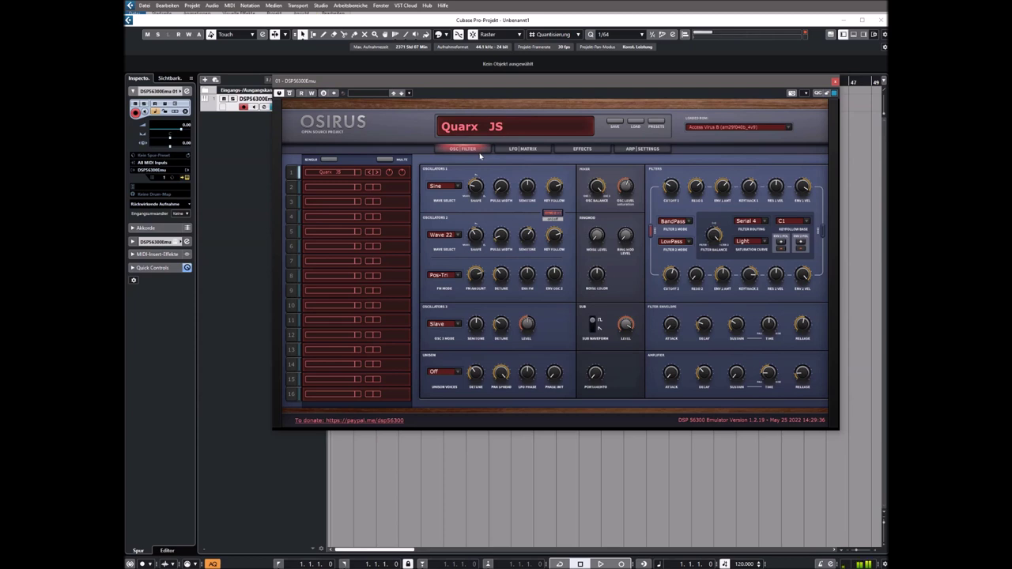
left_click(439, 371)
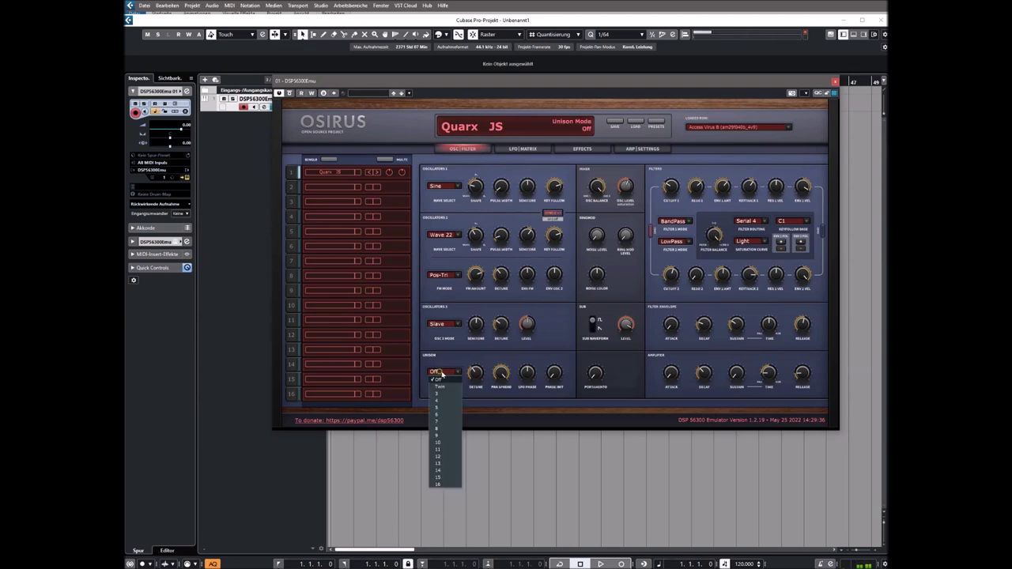
left_click(445, 405)
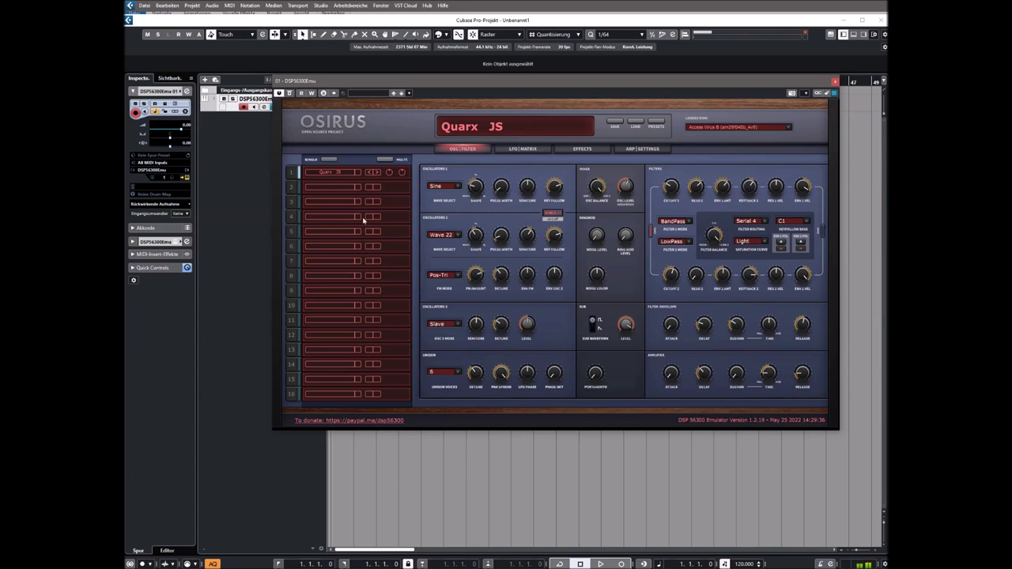
Load the Soft3rdsBC patch from Bank C into part 1, followed by Percold JS from the same bank
left_click(328, 181)
mouse_move(335, 188)
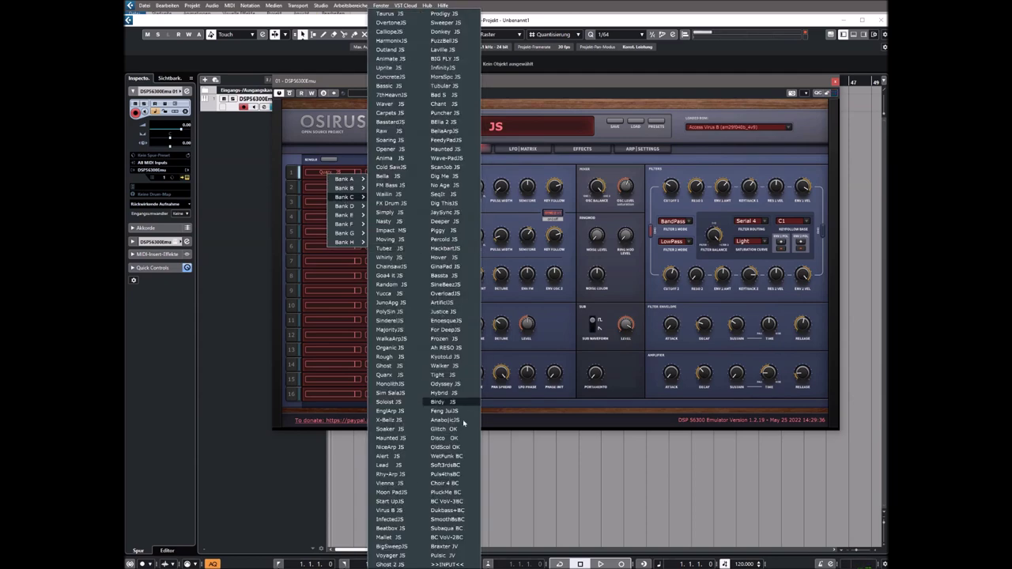
left_click(445, 465)
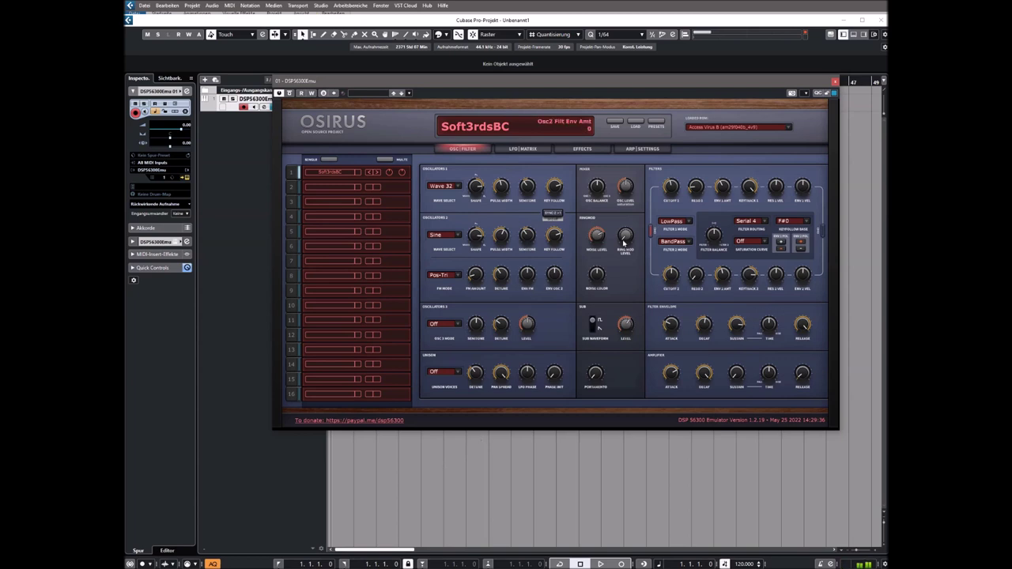
left_click(338, 172)
mouse_move(355, 195)
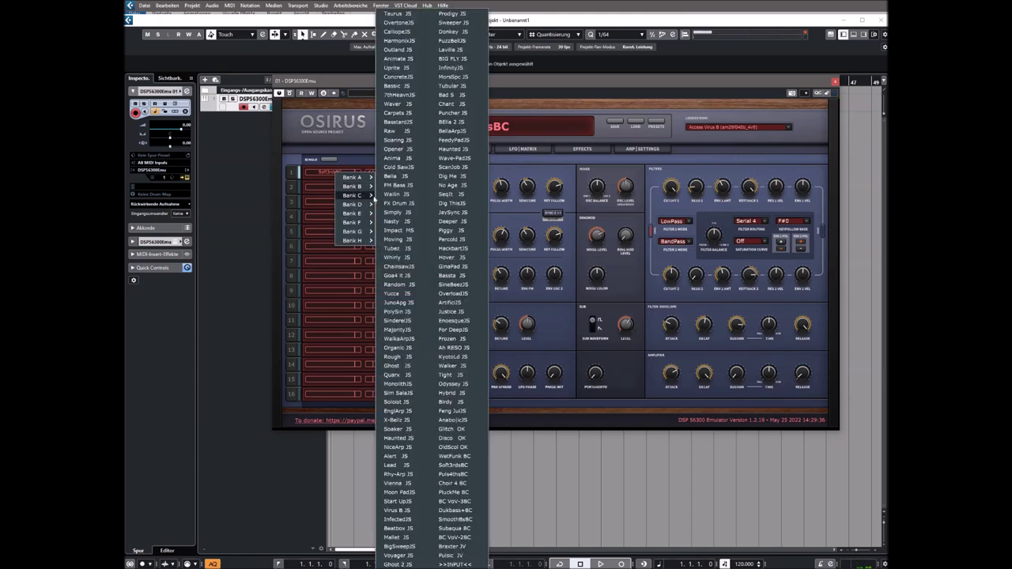
left_click(449, 239)
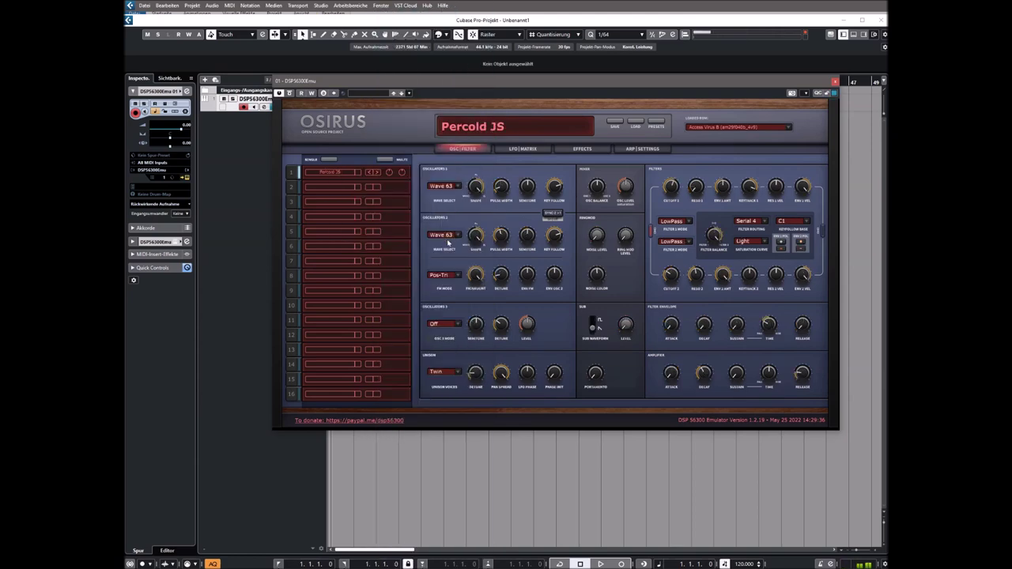
Increase Percold JS's unison voices and adjust its filter 1 cutoff and oscillator 1 pulse width
left_click(443, 372)
left_click(447, 405)
mouse_move(673, 192)
left_mouse_down()
mouse_move(676, 208)
mouse_move(673, 192)
left_mouse_up()
left_click_drag(500, 186, 507, 161)
Load the VO-PAD RP patch from Bank D into part 1, followed by Whl-PAD RP from the same bank
left_click(323, 175)
mouse_move(343, 205)
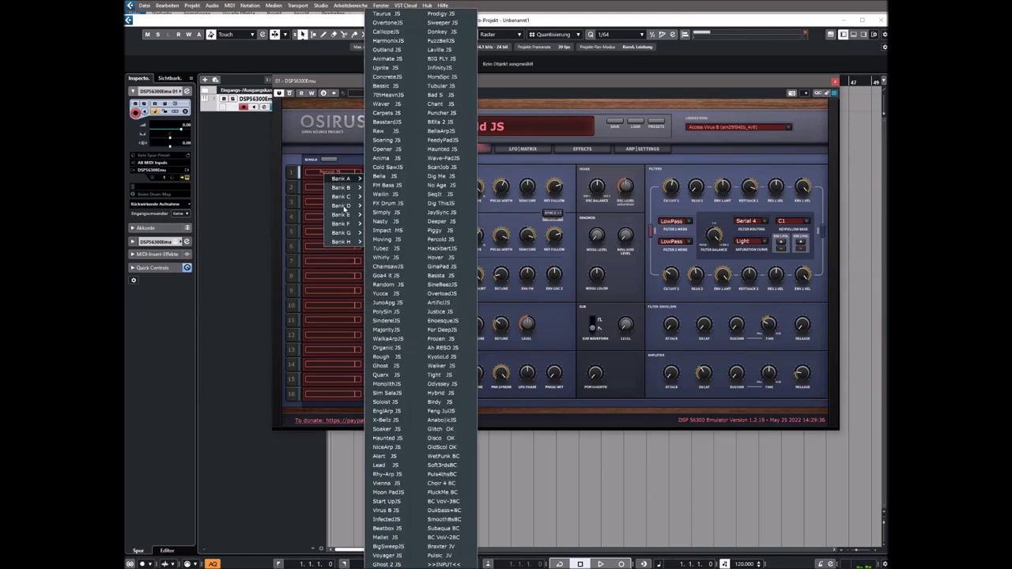
left_click(386, 204)
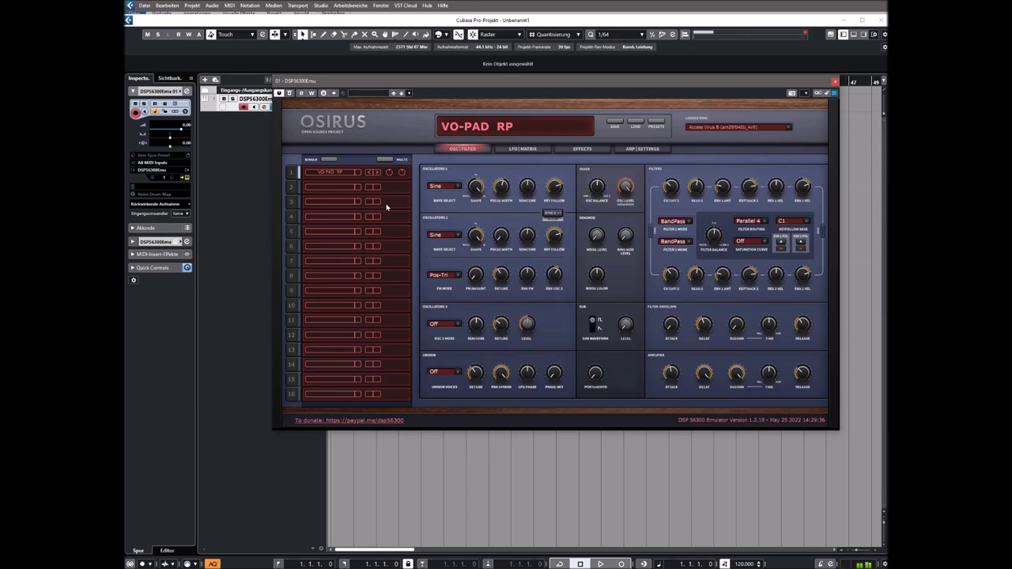
left_click(325, 176)
mouse_move(336, 204)
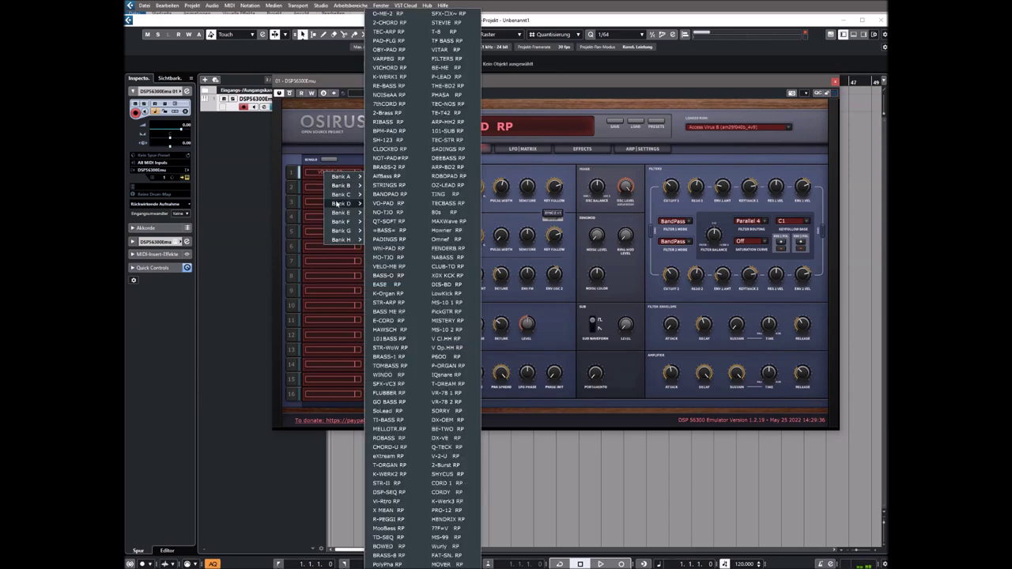
left_click(389, 250)
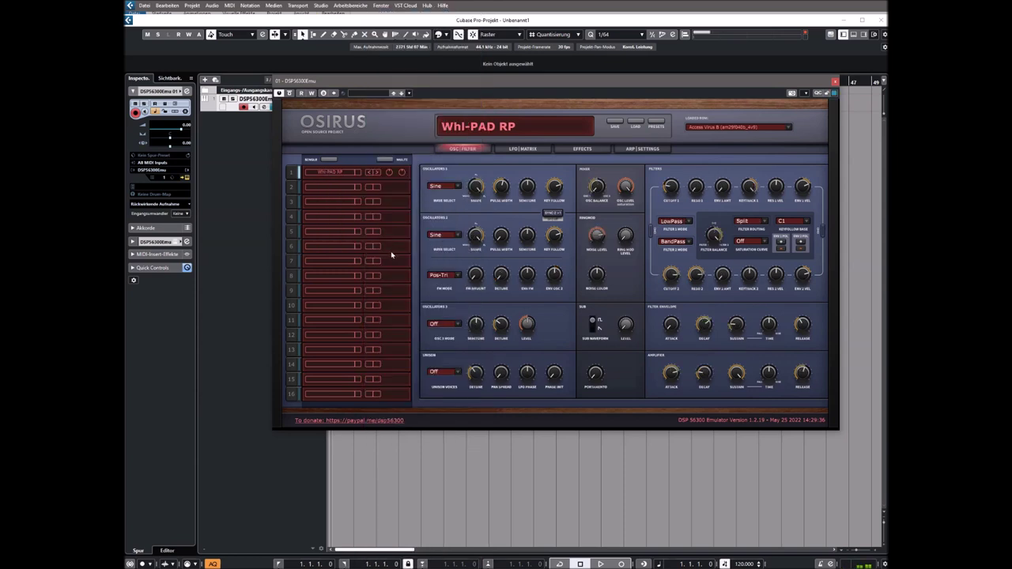
Load the P-LEAD RP patch from Bank D into part 1
left_click(331, 174)
mouse_move(340, 206)
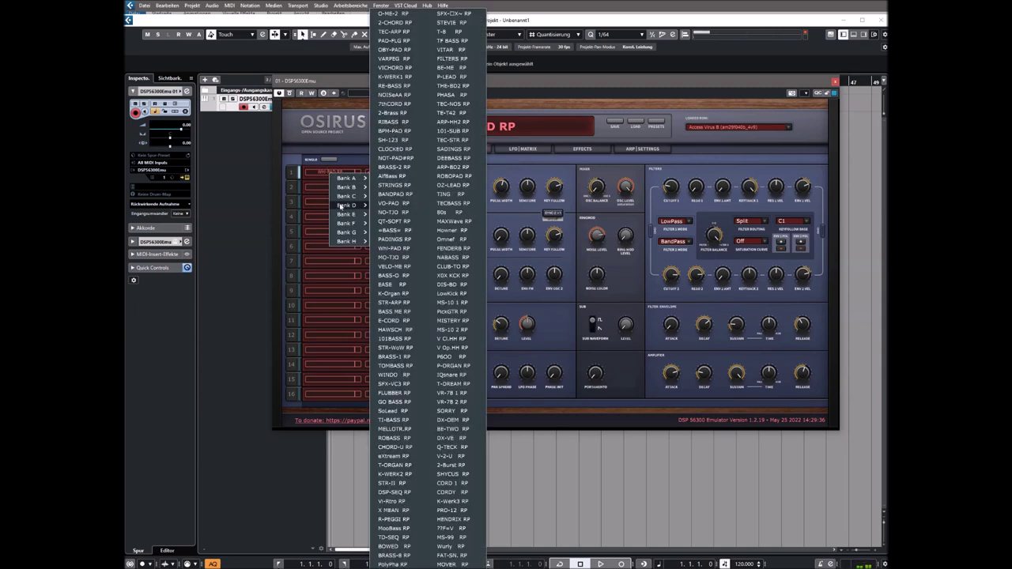
left_click(449, 78)
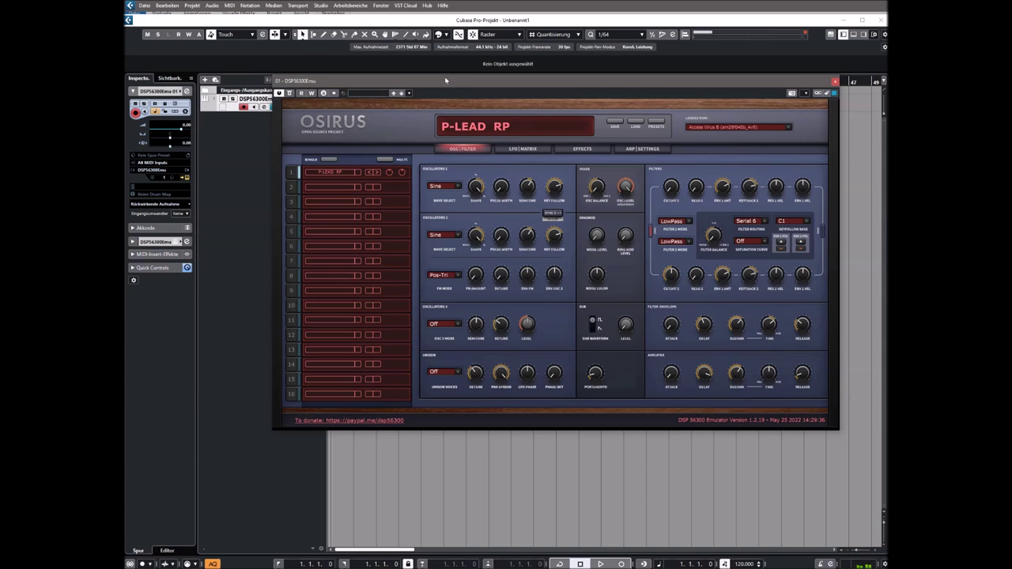
Advance part 1 through THE-BD2 RP to the PHASA RP patch and set its unison voices to 5
left_click(372, 173)
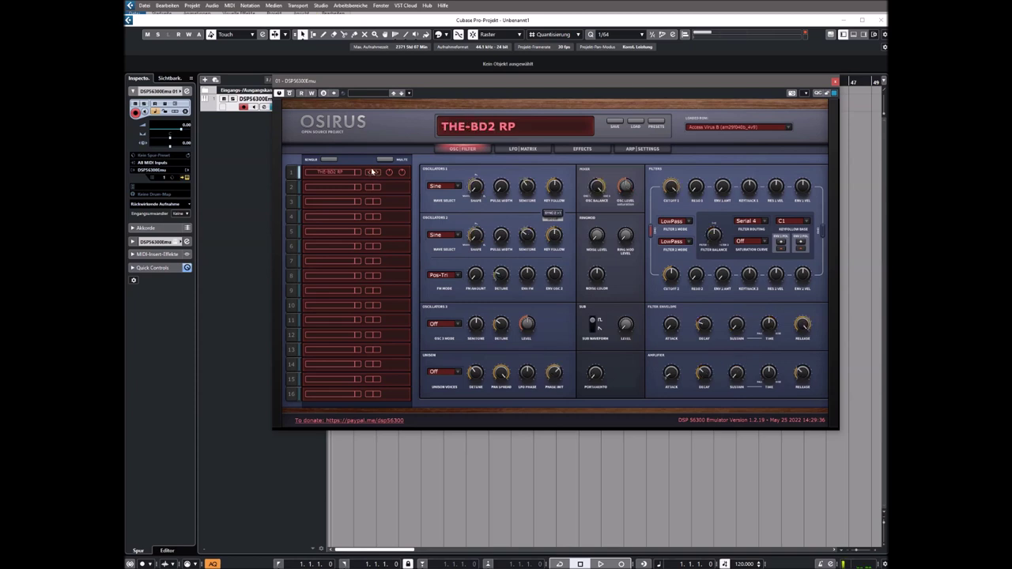
left_click(376, 172)
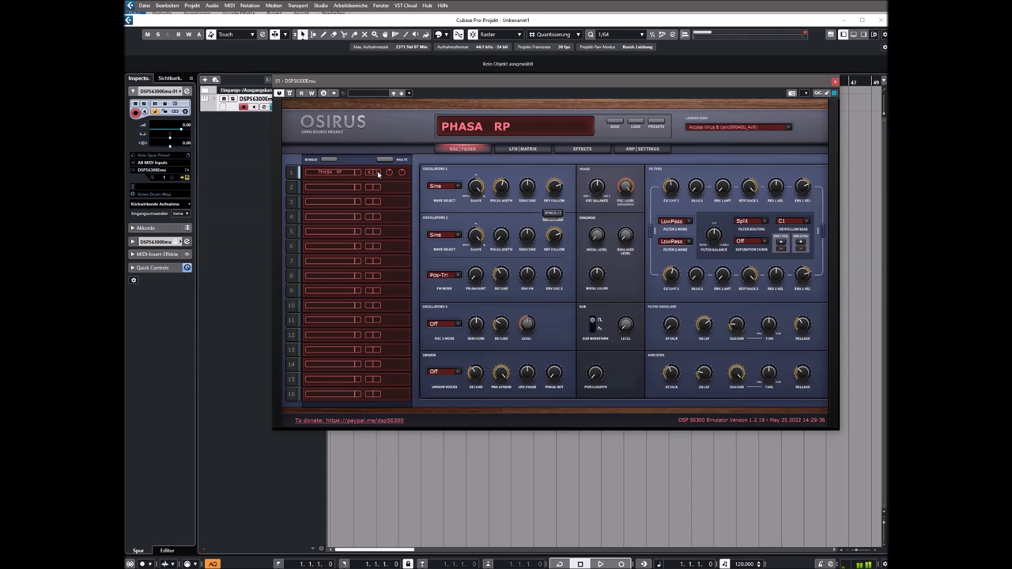
left_click(434, 372)
left_click(434, 406)
Load the 80s RP patch from Bank D into part 1 and set its unison voices to 4
left_click(334, 181)
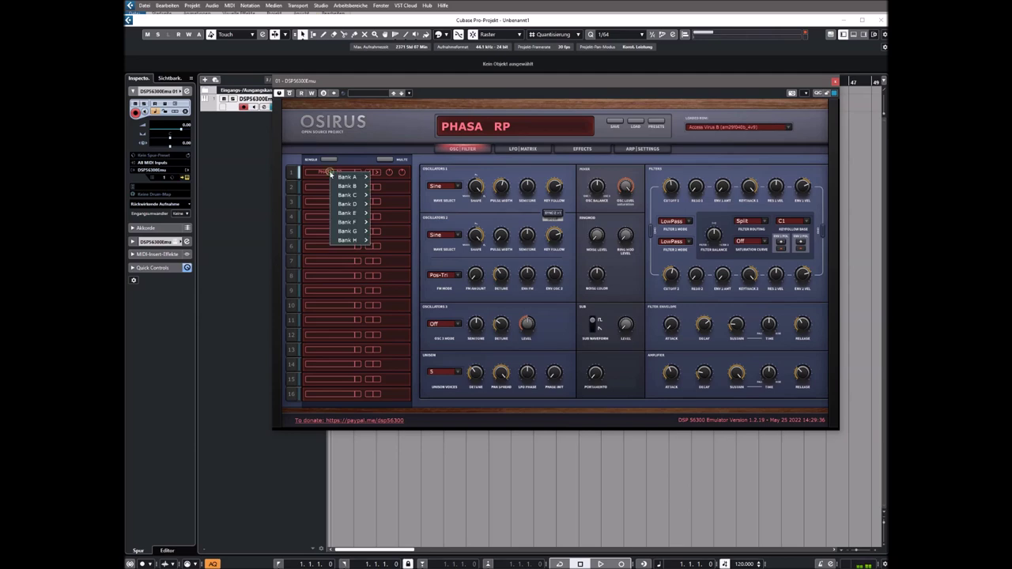
mouse_move(342, 196)
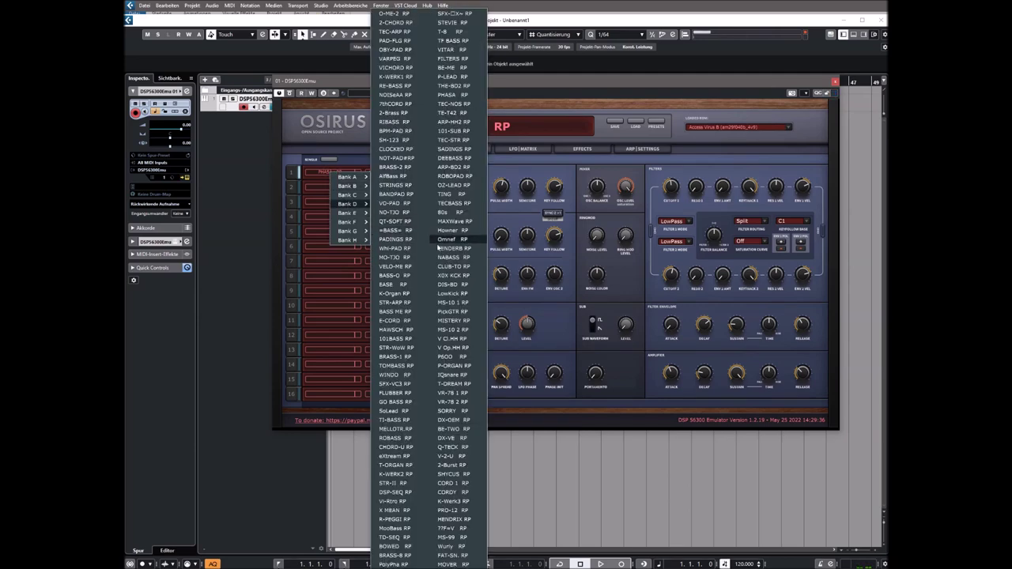
left_click(447, 214)
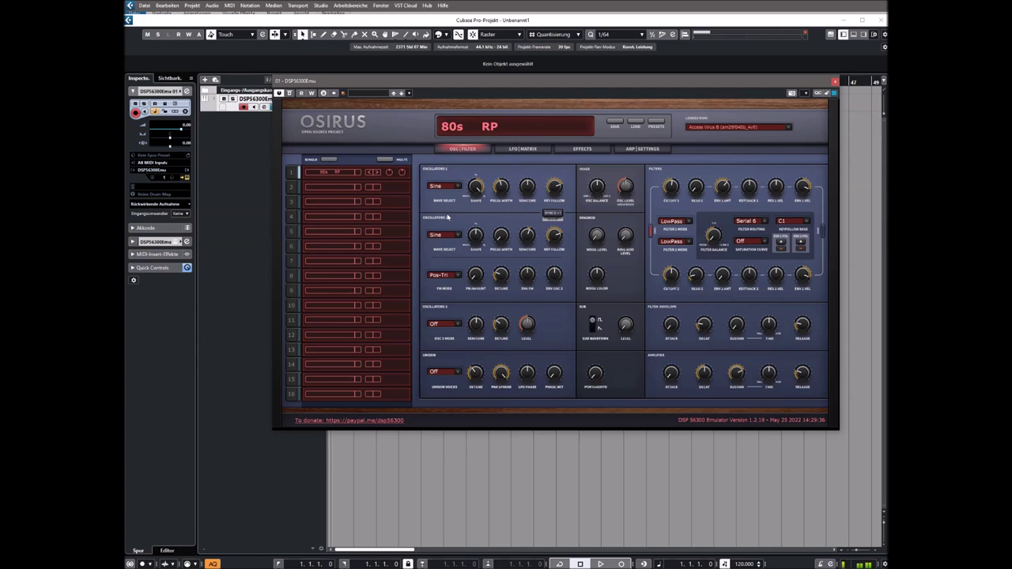
left_click(443, 371)
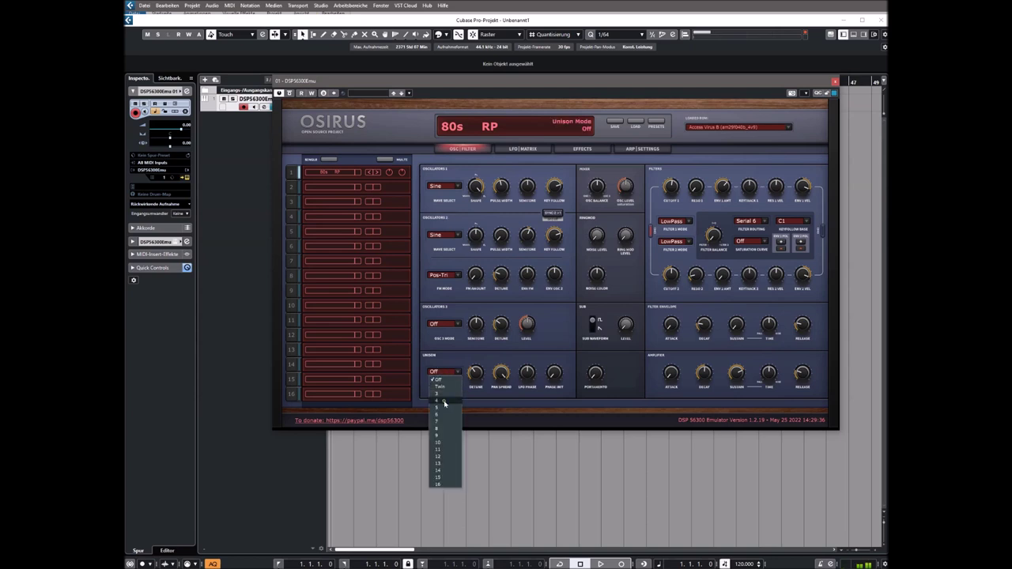
left_click(444, 402)
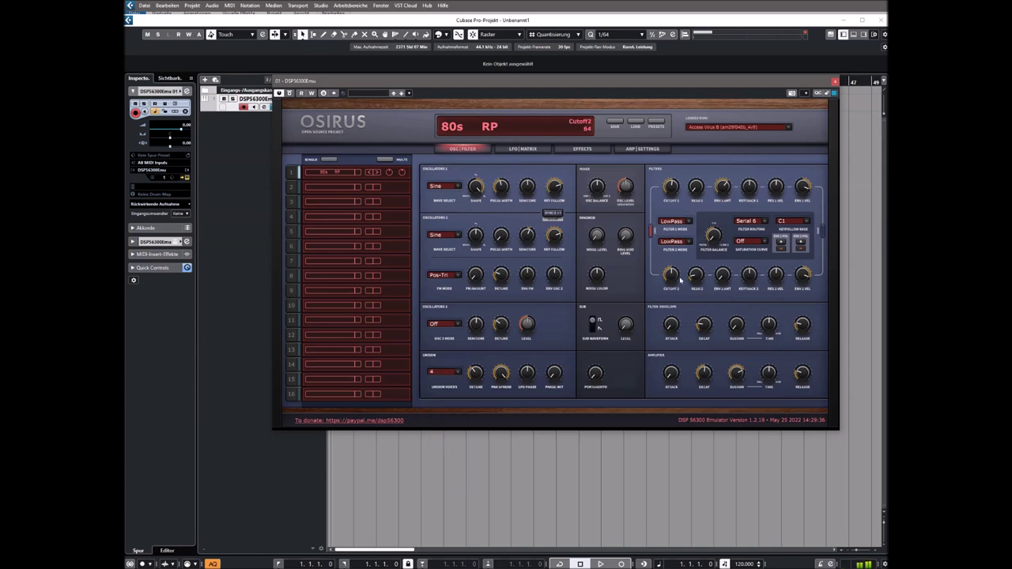
Raise 80s RP's filter 1 cutoff, adjust oscillator 2's pulse width and set the unison voices to 6
mouse_move(674, 183)
scroll(674, 181, "up", 2)
mouse_move(530, 232)
mouse_move(504, 248)
scroll(532, 235, "down", 5)
scroll(531, 236, "down", 8)
scroll(530, 242, "down", 1)
left_click(442, 371)
left_click(438, 420)
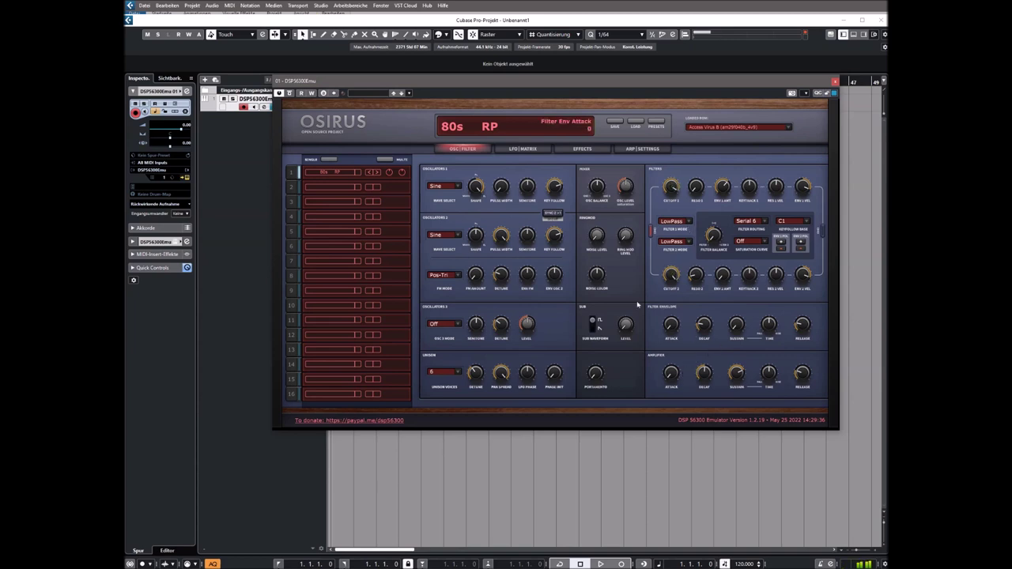
Load the Deep9thsBC patch from Bank E into part 1
left_click(331, 173)
mouse_move(350, 213)
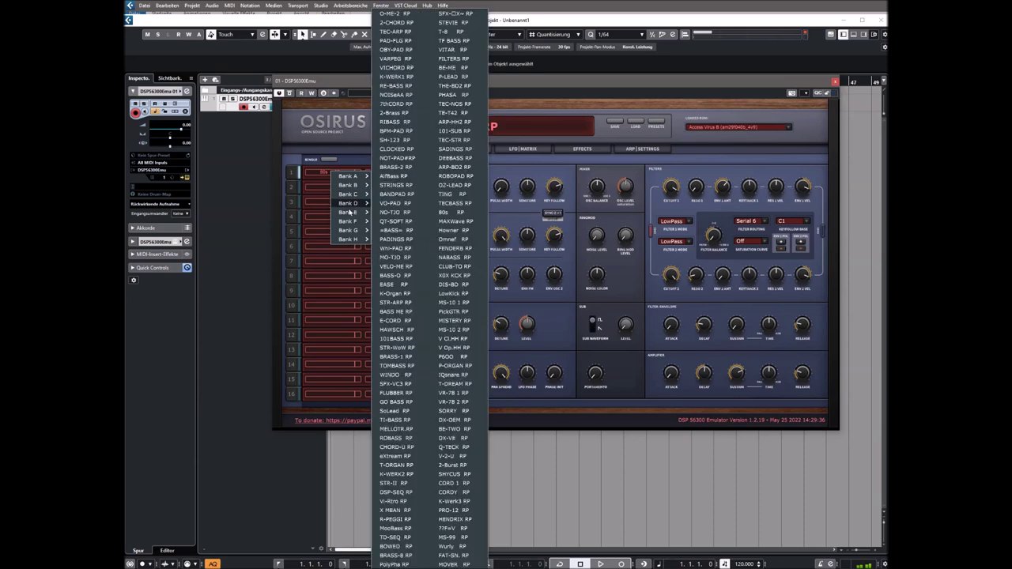
left_click(390, 196)
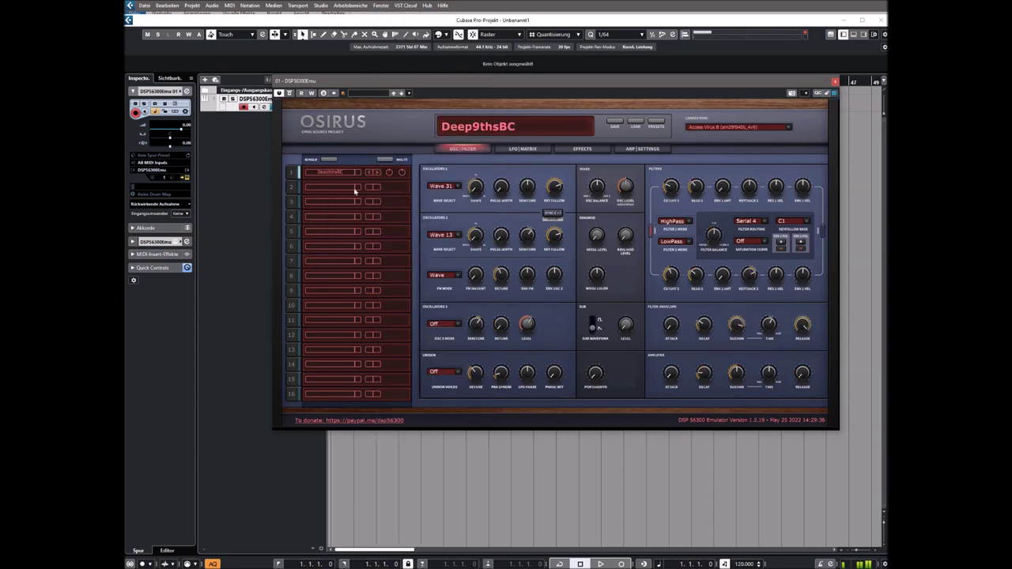
Load the PolyGrovJS patch from Bank E into part 1 and turn on multiple unison voices for it
left_click(333, 176)
mouse_move(360, 206)
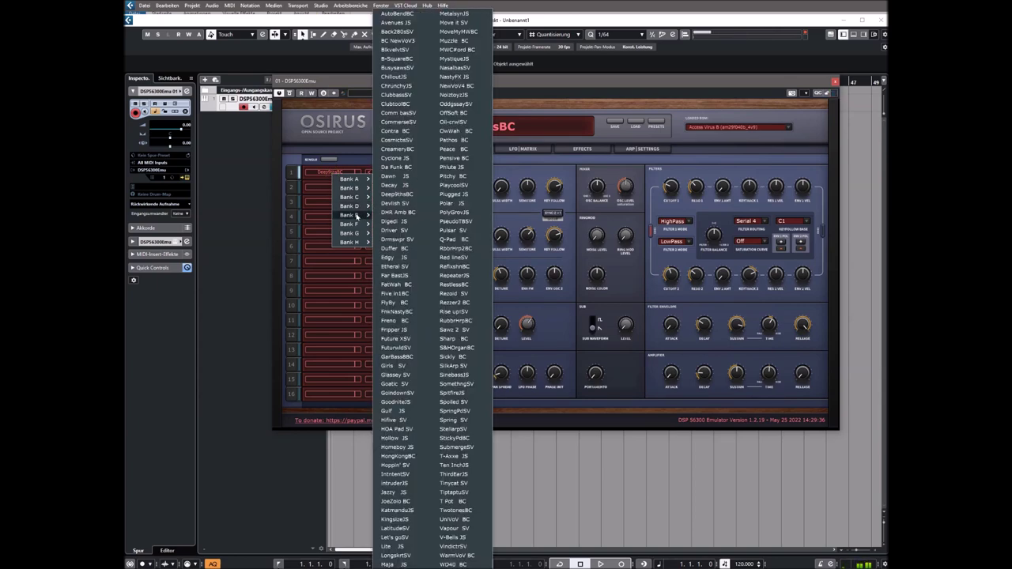
left_click(447, 212)
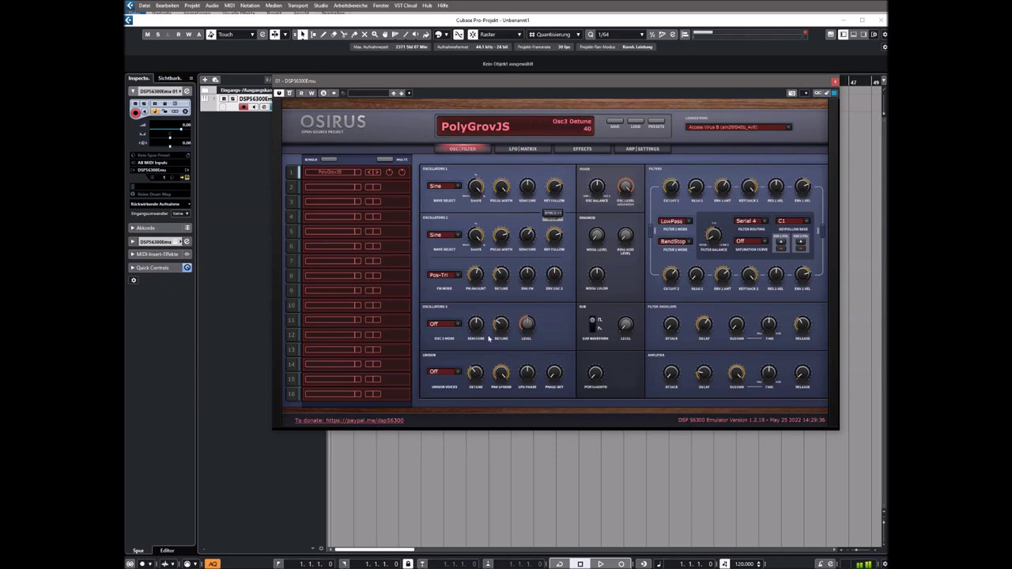
left_click(448, 373)
left_click(452, 426)
Load the Dread-0 HS patch from Bank F into part 1 and advance to the following patch, Dr.What?HS
left_click(336, 176)
mouse_move(357, 225)
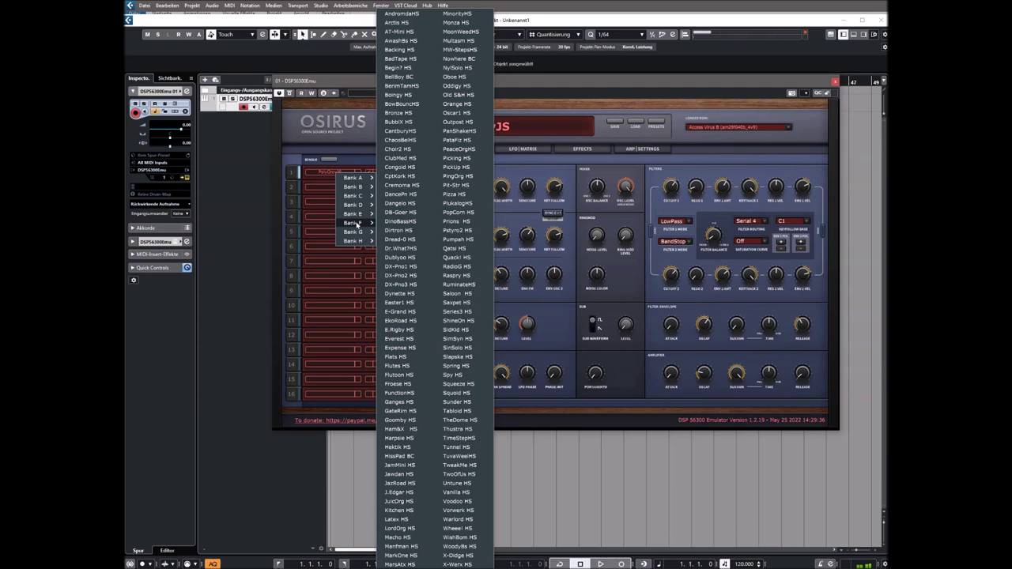
left_click(399, 240)
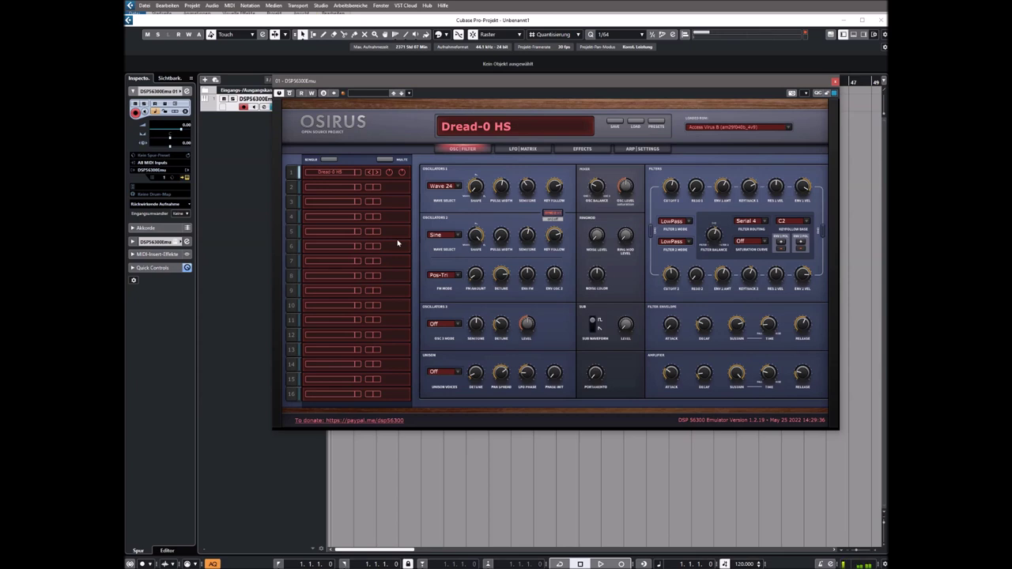
left_click(376, 175)
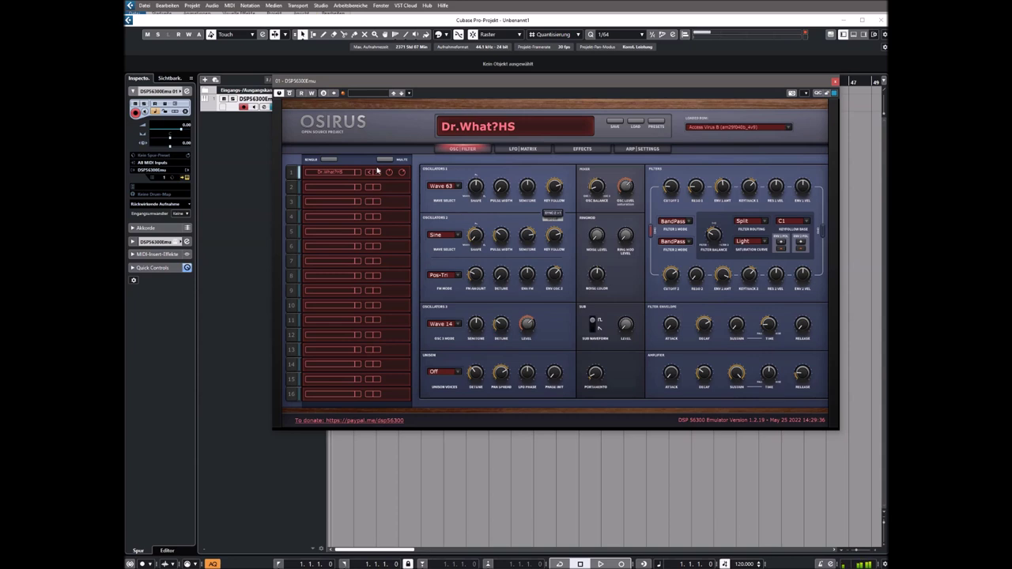
Increase Dr.What?HS's unison voices and advance part 1 to the Dublyoo HS patch
left_click(445, 372)
left_click(435, 428)
left_click(378, 172)
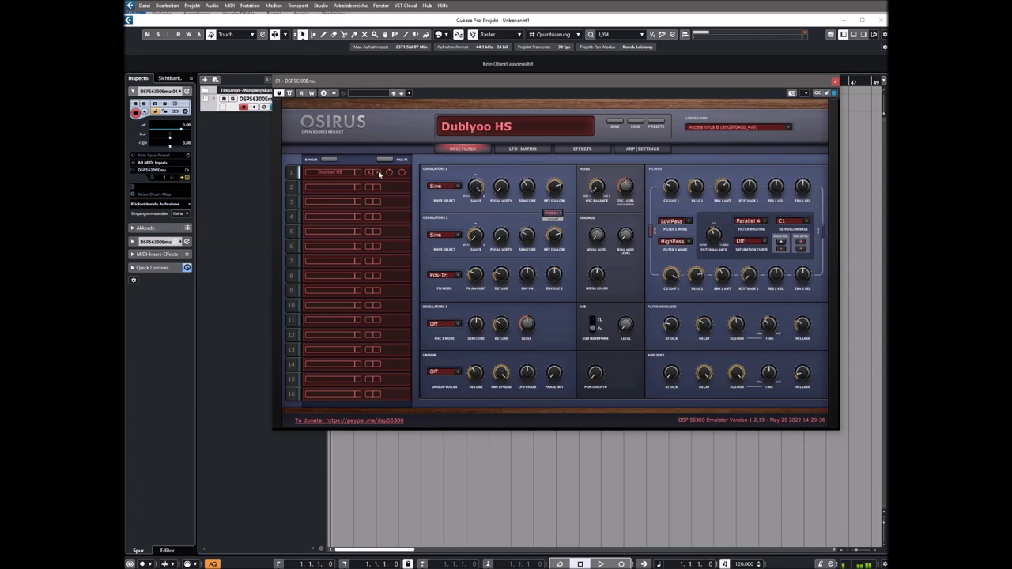
Advance part 1 to the DX-Pno3 HS patch and set its unison voices to 4
left_click(377, 172)
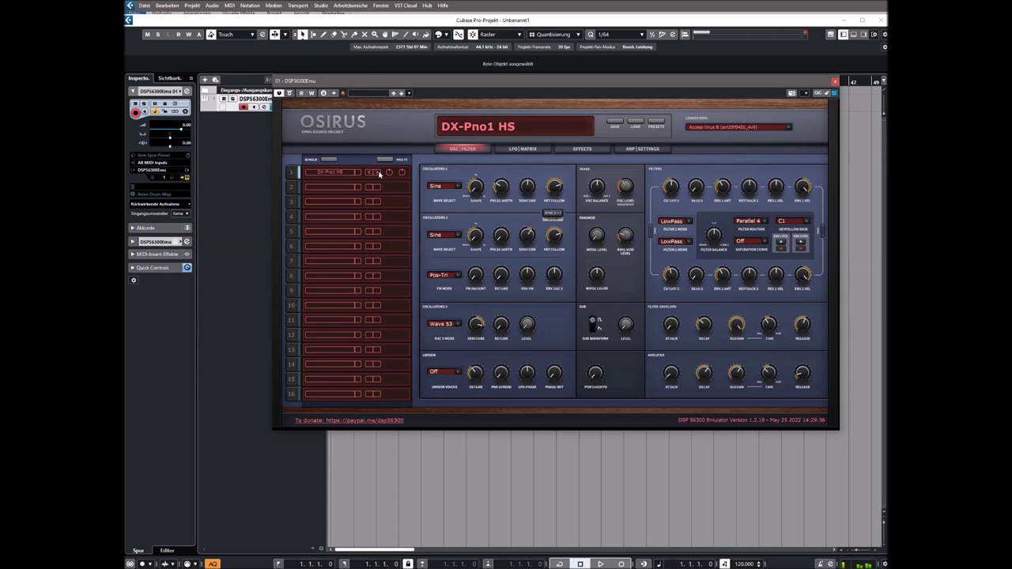
left_click(378, 172)
left_click(379, 174)
left_click(434, 370)
left_click(440, 402)
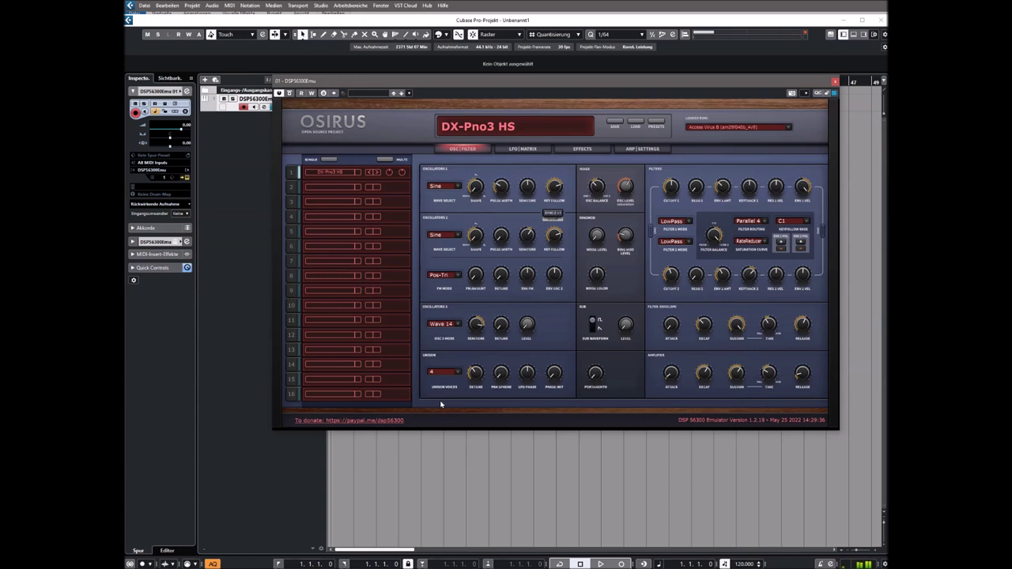
Audition the following Bank F patches in part 1 one by one, from Dynette HS up to Everest HS
left_click(378, 172)
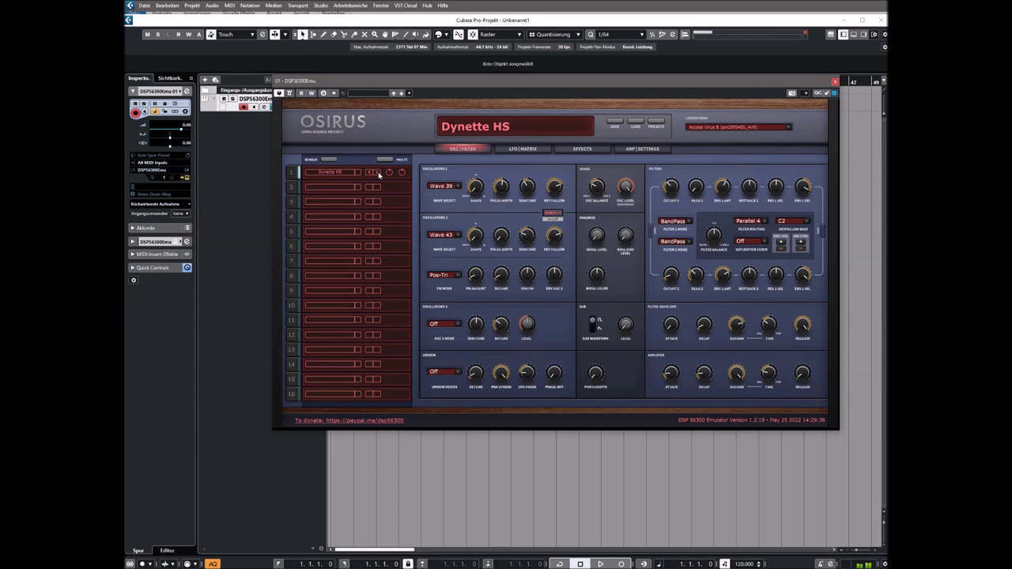
left_click(378, 173)
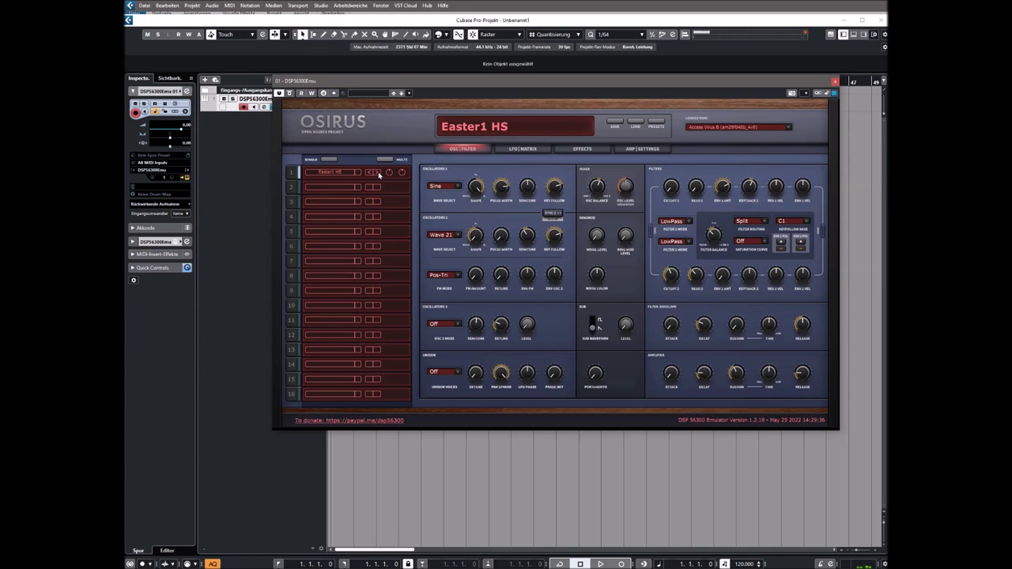
left_click(378, 173)
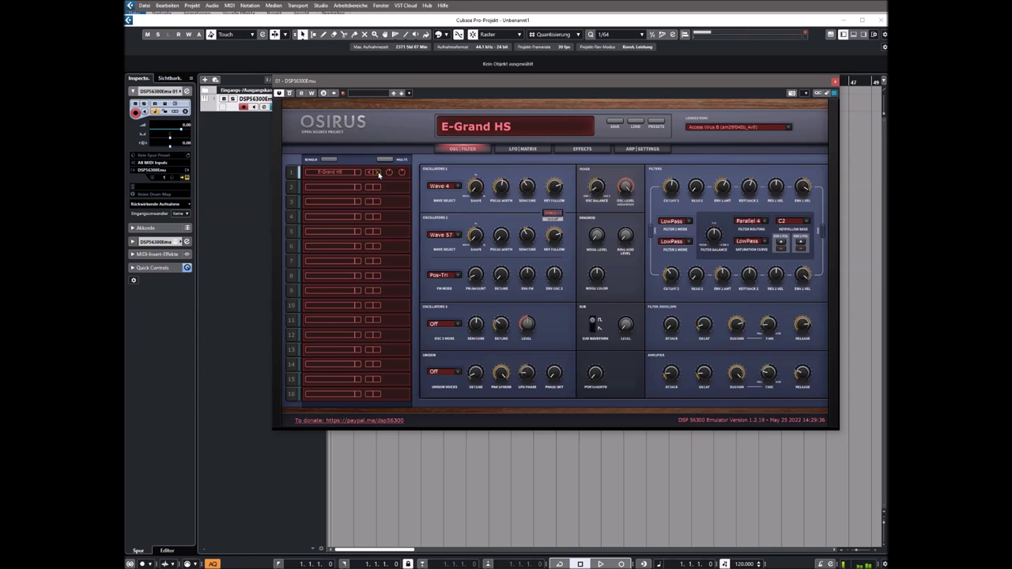
left_click(378, 172)
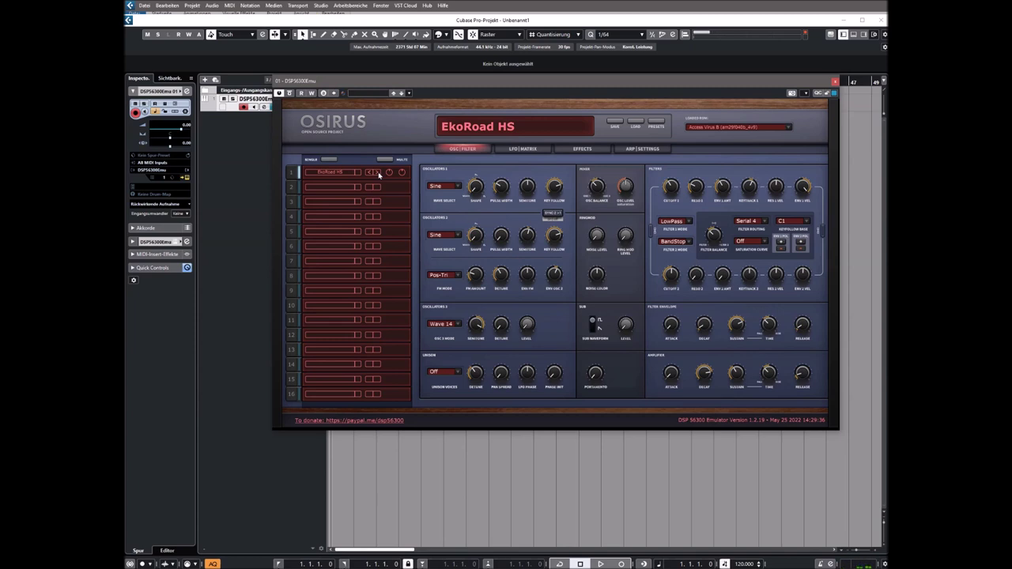
left_click(379, 174)
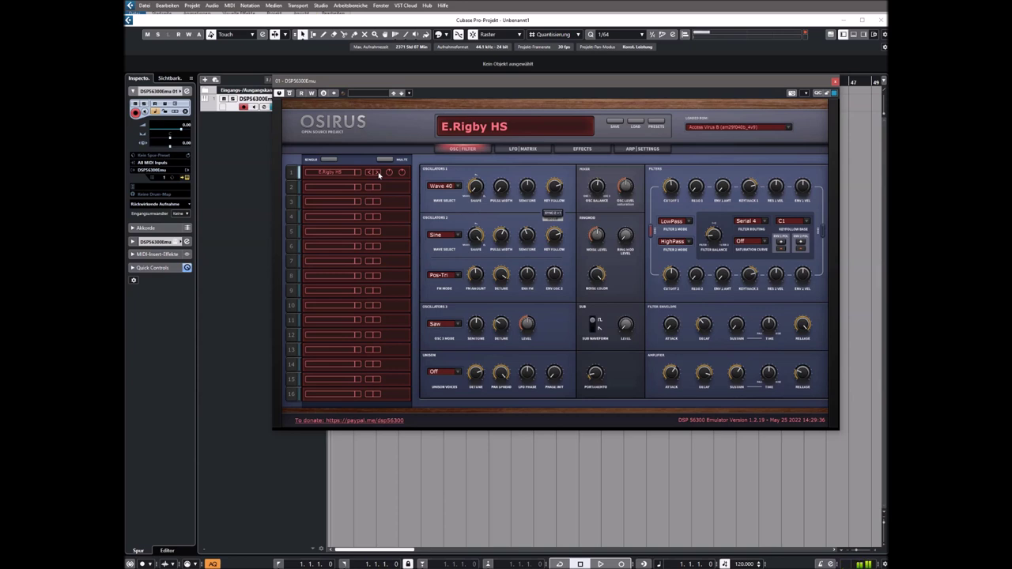
left_click(379, 174)
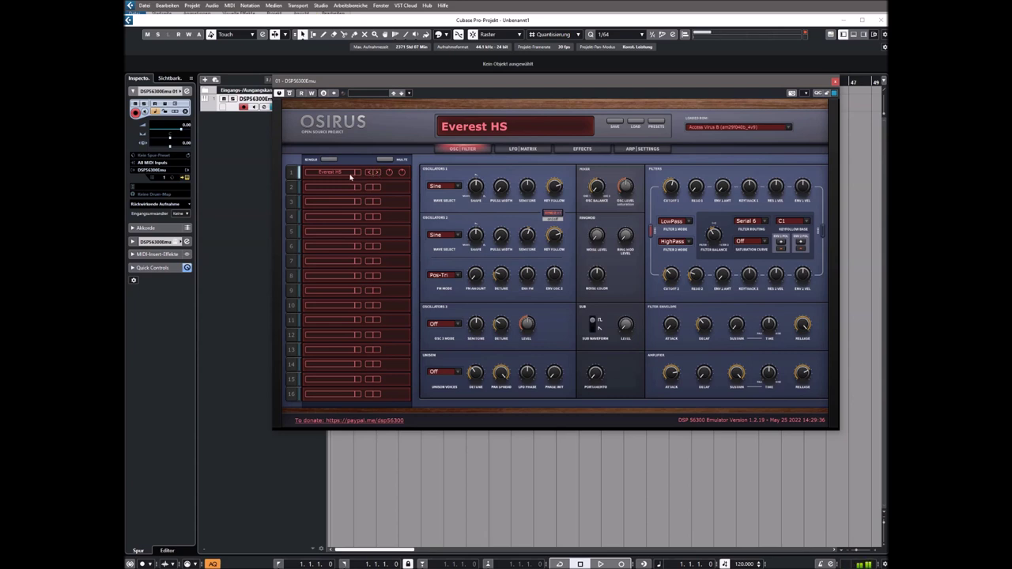
Load the FunkLd-1SM patch from Bank G into part 1 and advance through its variants to FunkLd-4SM
left_click(350, 177)
mouse_move(348, 233)
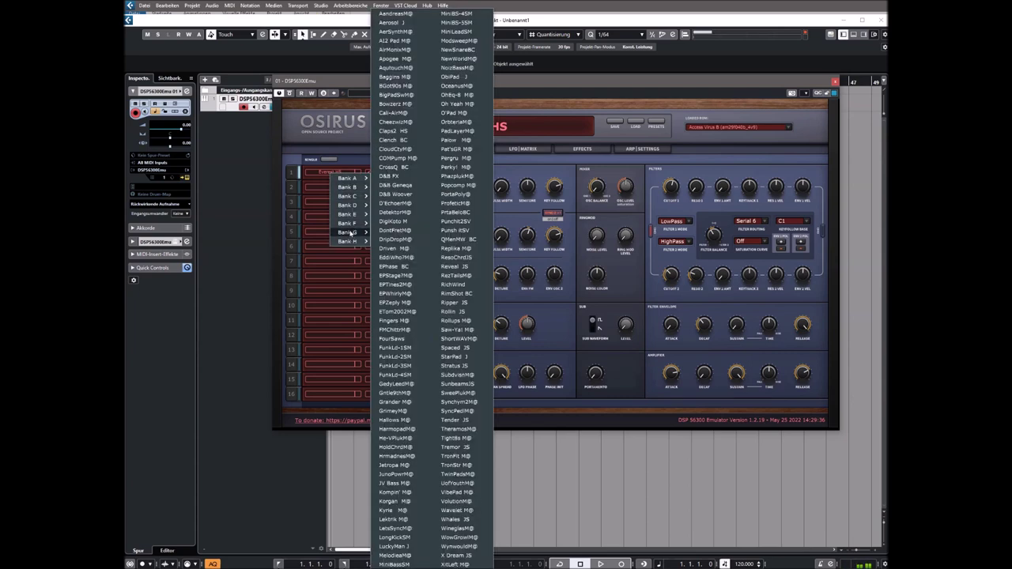
left_click(398, 348)
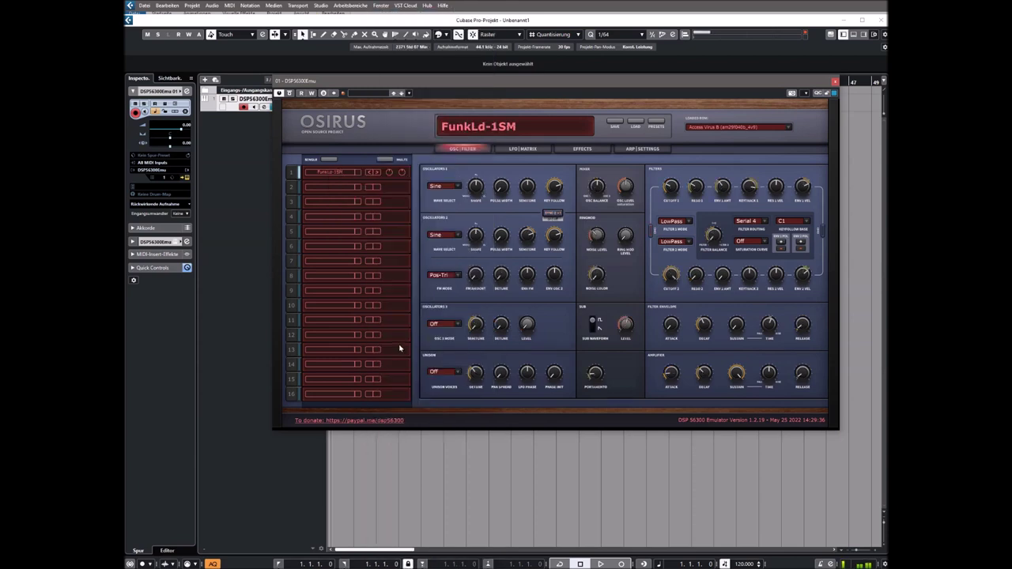
left_click(375, 172)
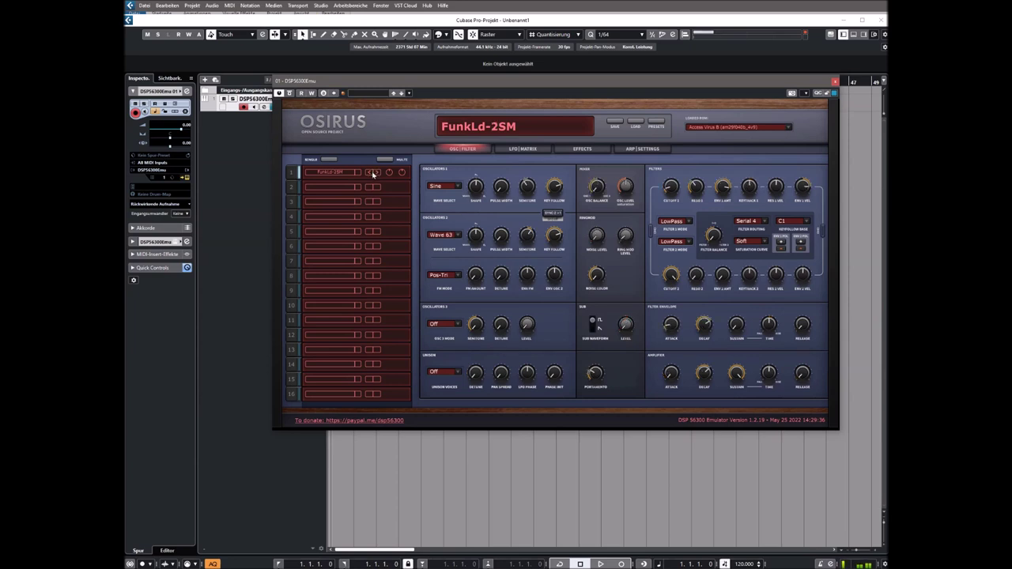
left_click(377, 173)
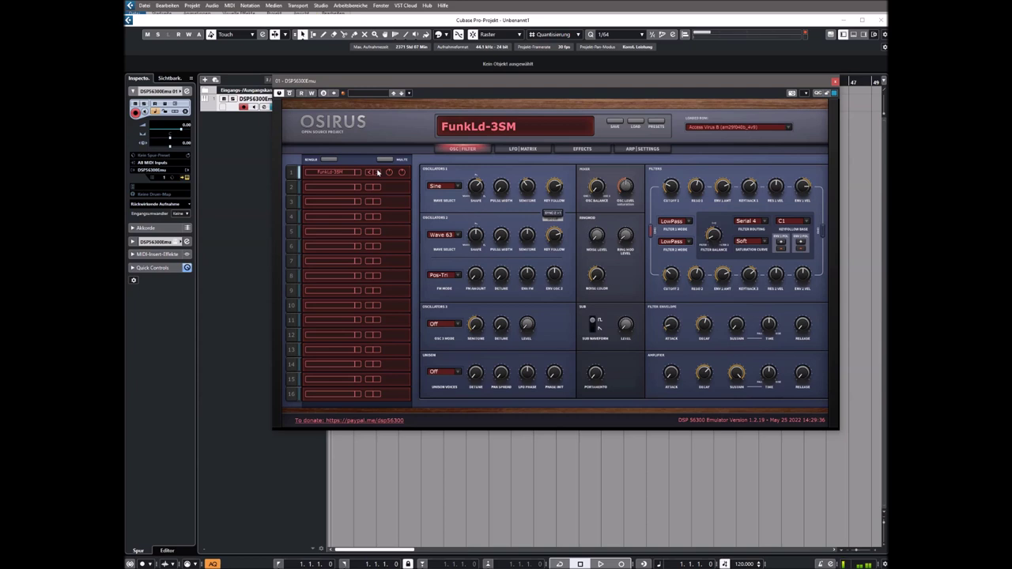
left_click(378, 173)
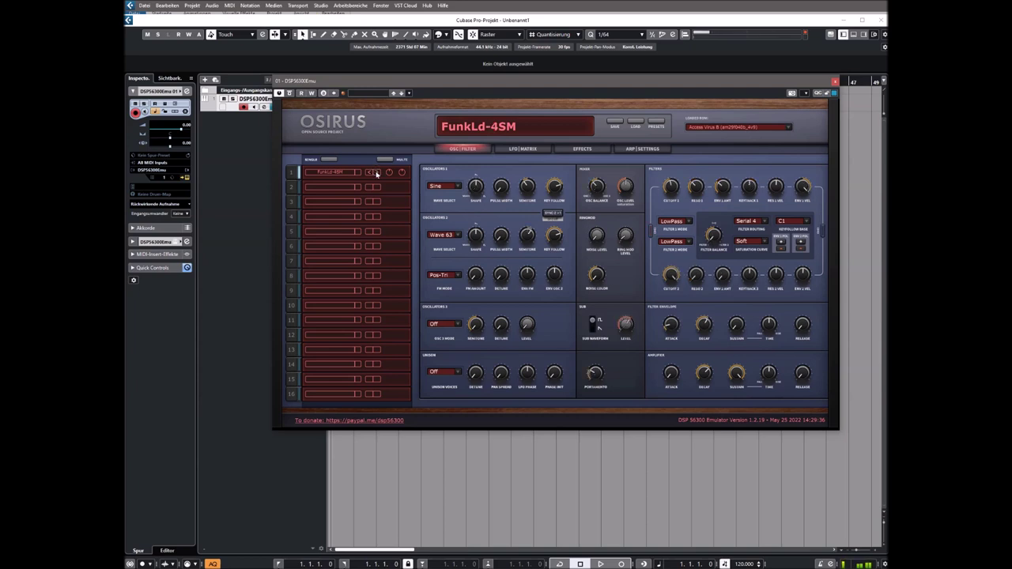
Load the decDATA3zs patch from Bank H into part 1
left_click(341, 171)
mouse_move(370, 214)
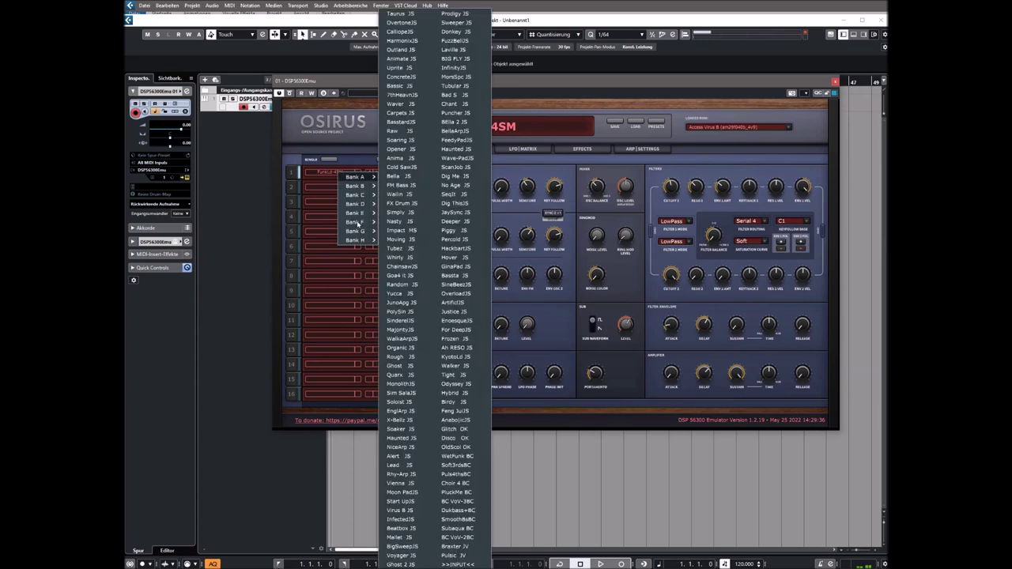
mouse_move(353, 240)
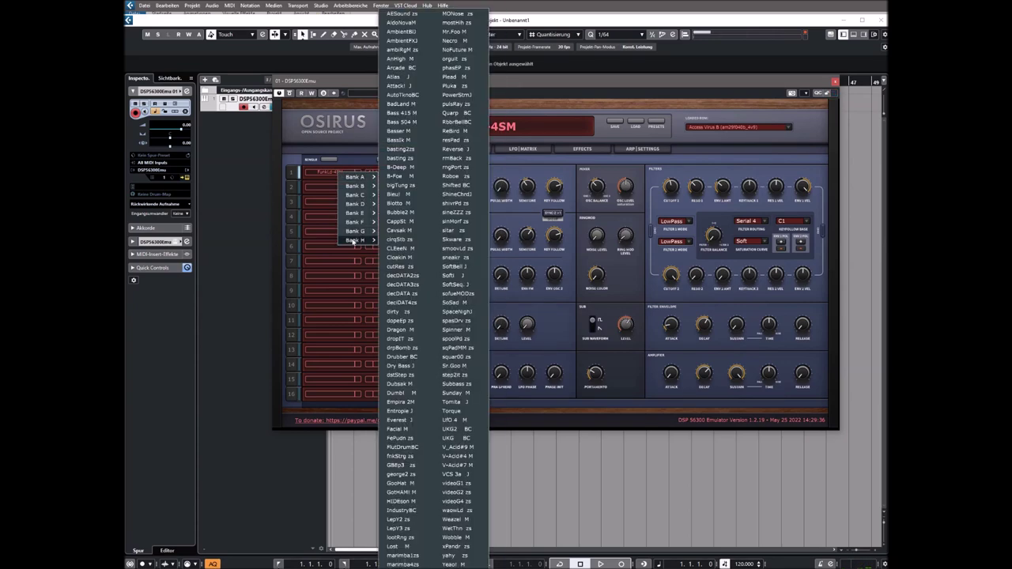
left_click(402, 284)
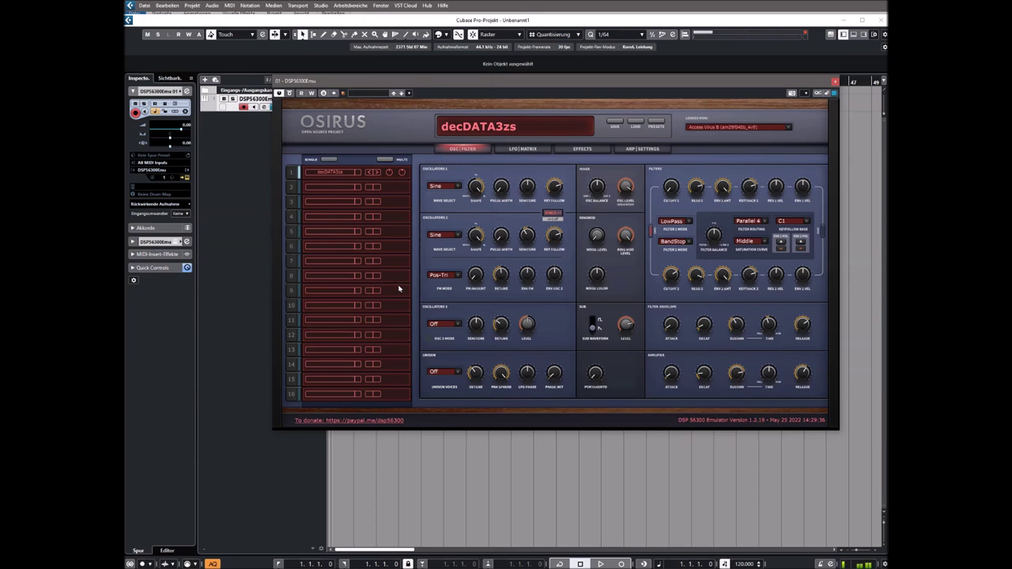
Advance part 1 through the following Bank H patches, including Dragon M, dropIT zs and drpBomb zs, to Drubber BC
left_click(376, 172)
left_click(376, 173)
left_click(376, 172)
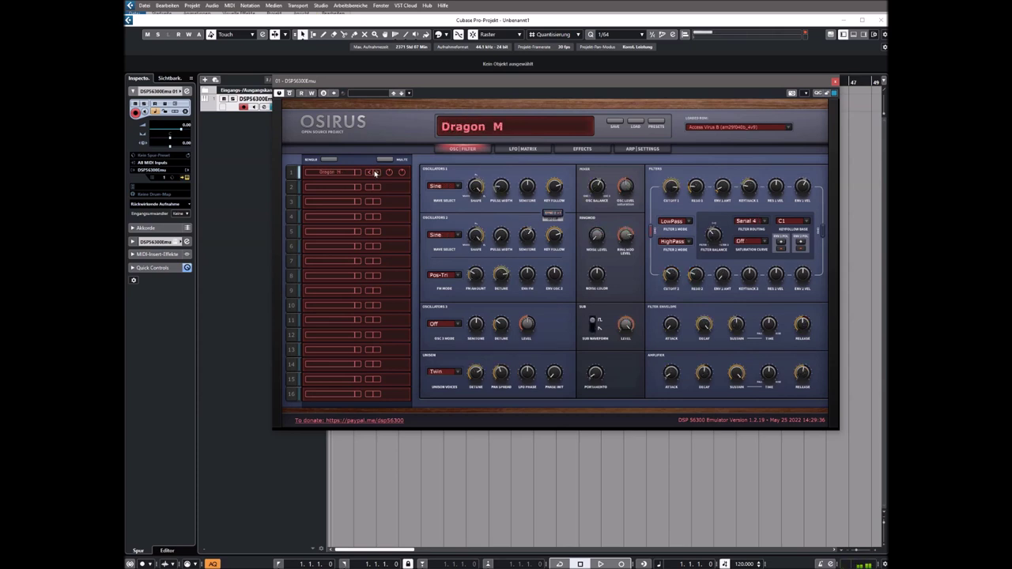
left_click(376, 173)
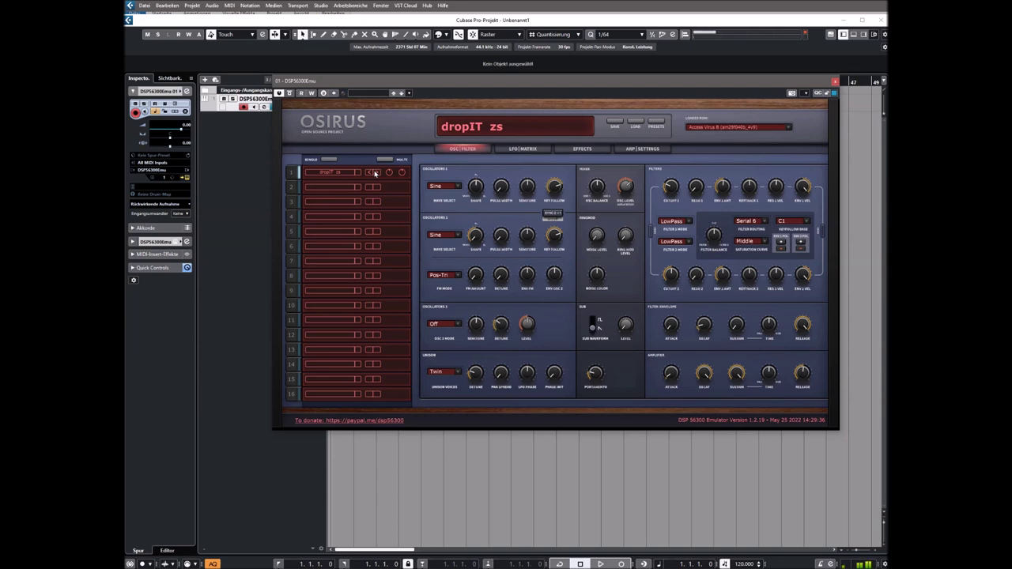
left_click(377, 172)
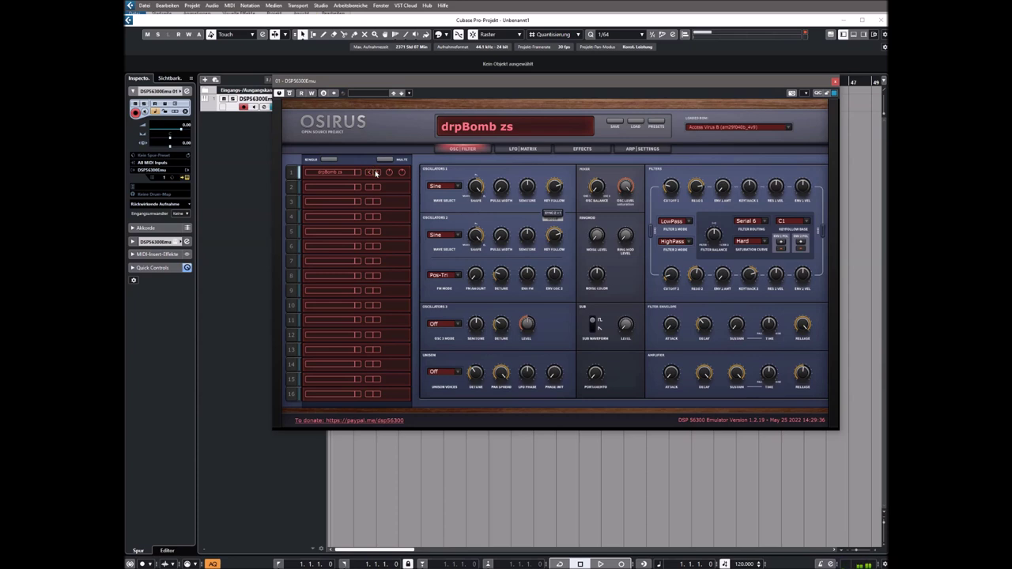
left_click(376, 173)
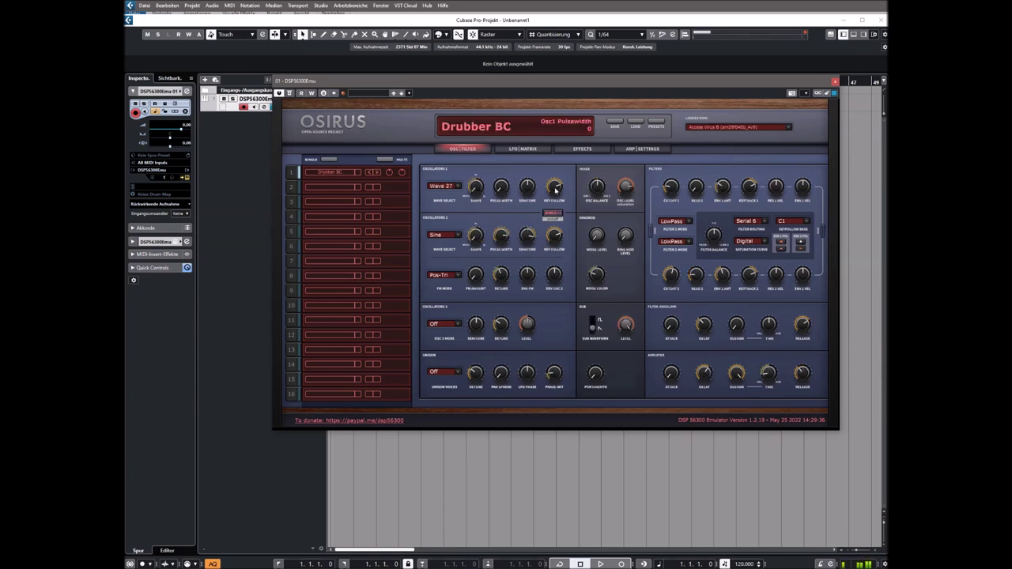